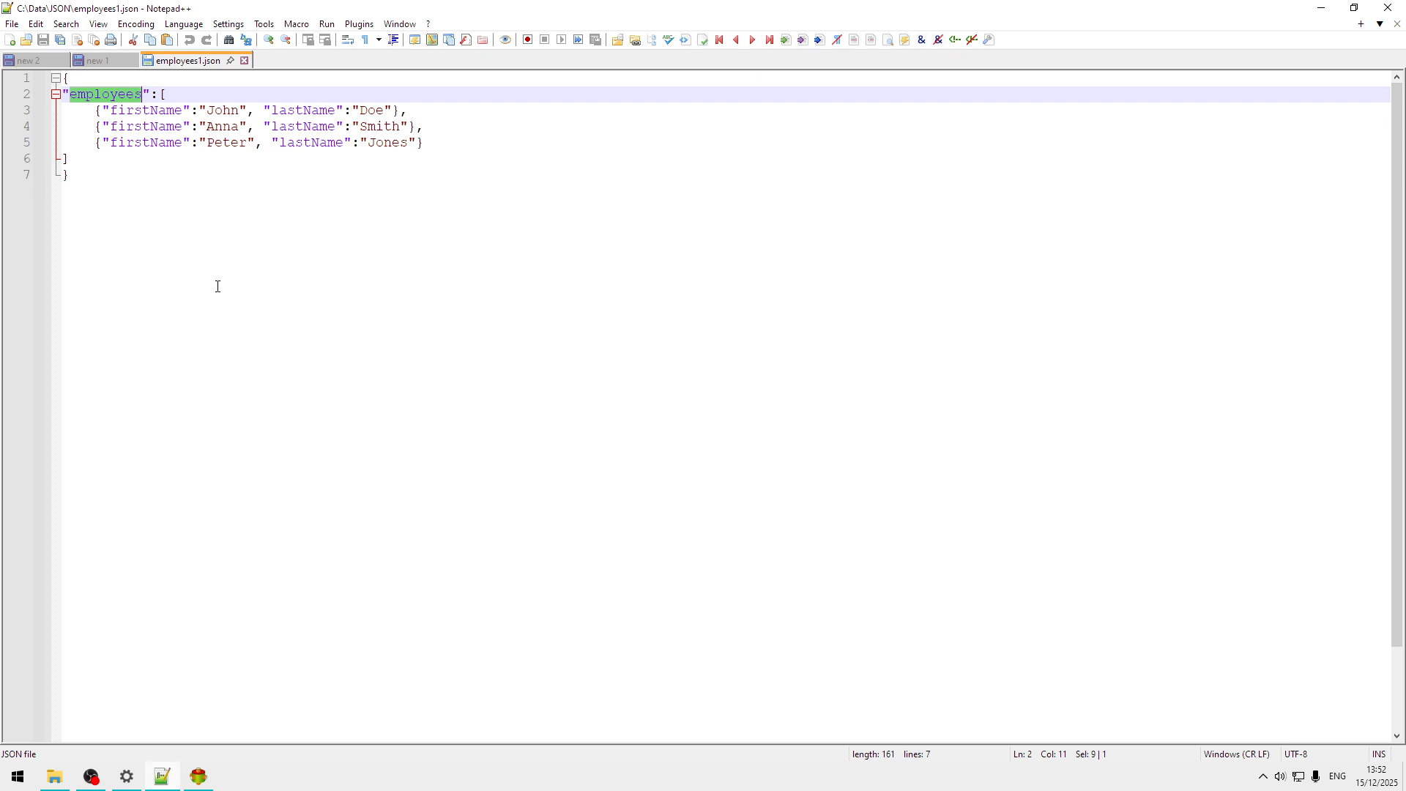
# - Highlight the employees1.json content, switch to Advanced ETL Processor and review the Excel and JSON directory connection properties
pyautogui.moveTo(81, 175); pyautogui.dragTo(2, 85)
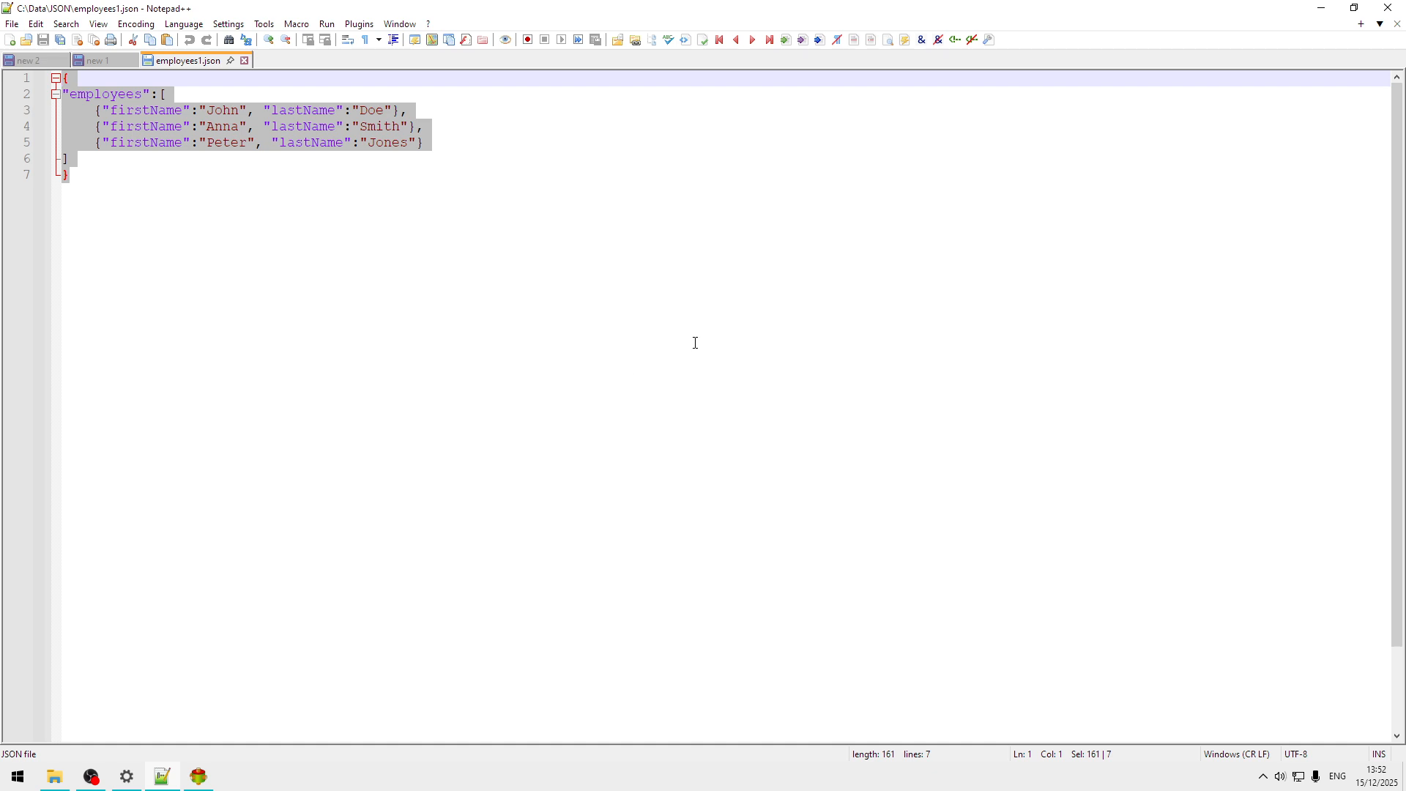
pyautogui.click(198, 776)
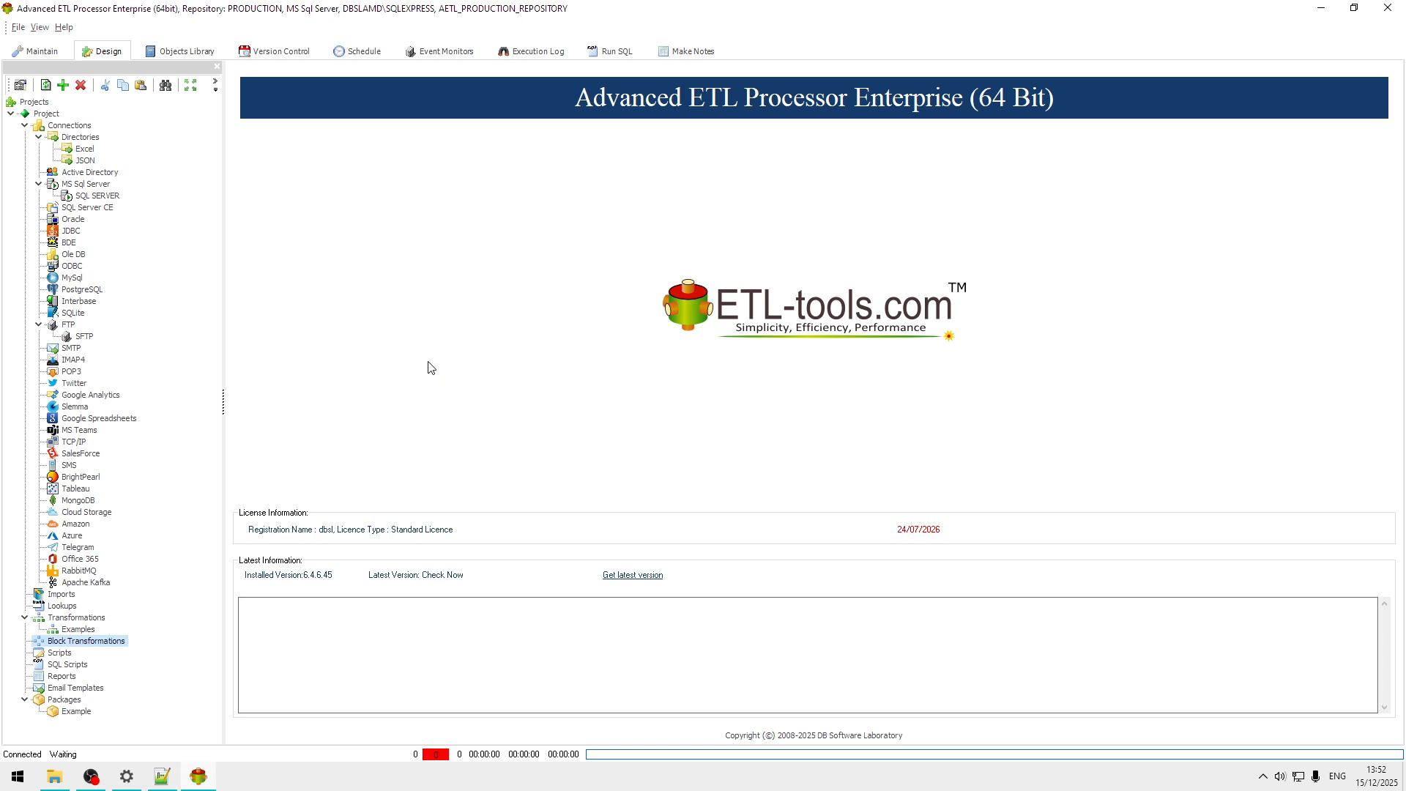
pyautogui.doubleClick(88, 150)
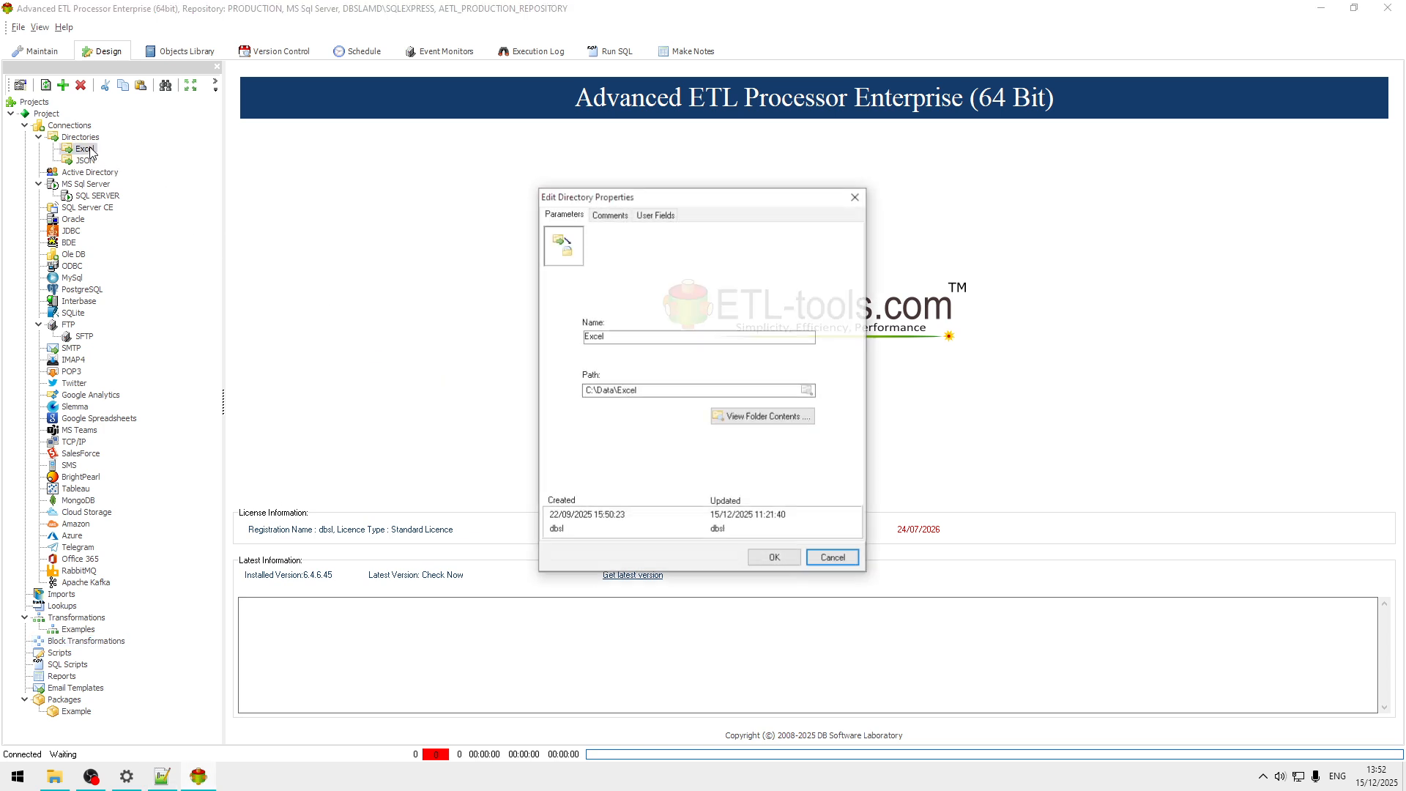
pyautogui.click(832, 558)
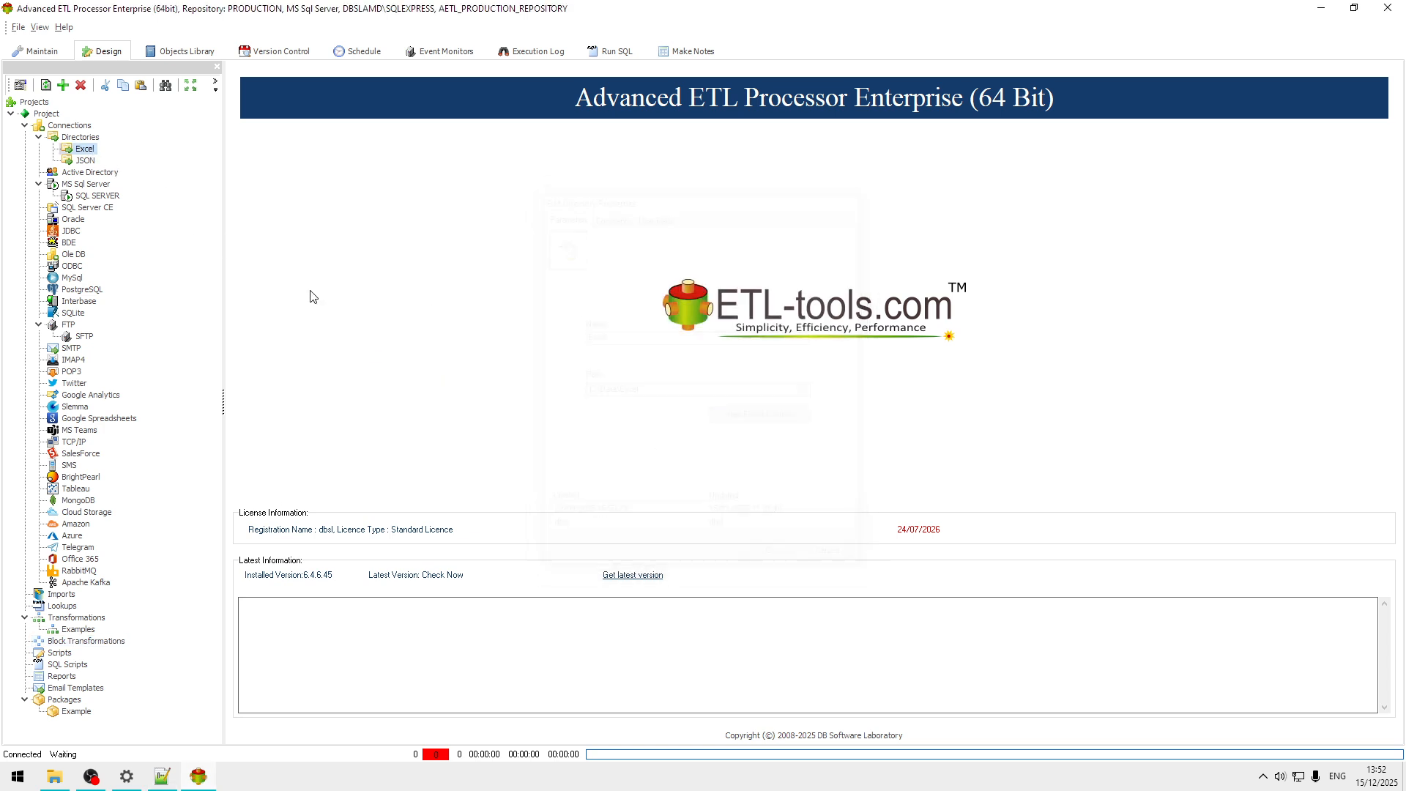
pyautogui.doubleClick(84, 161)
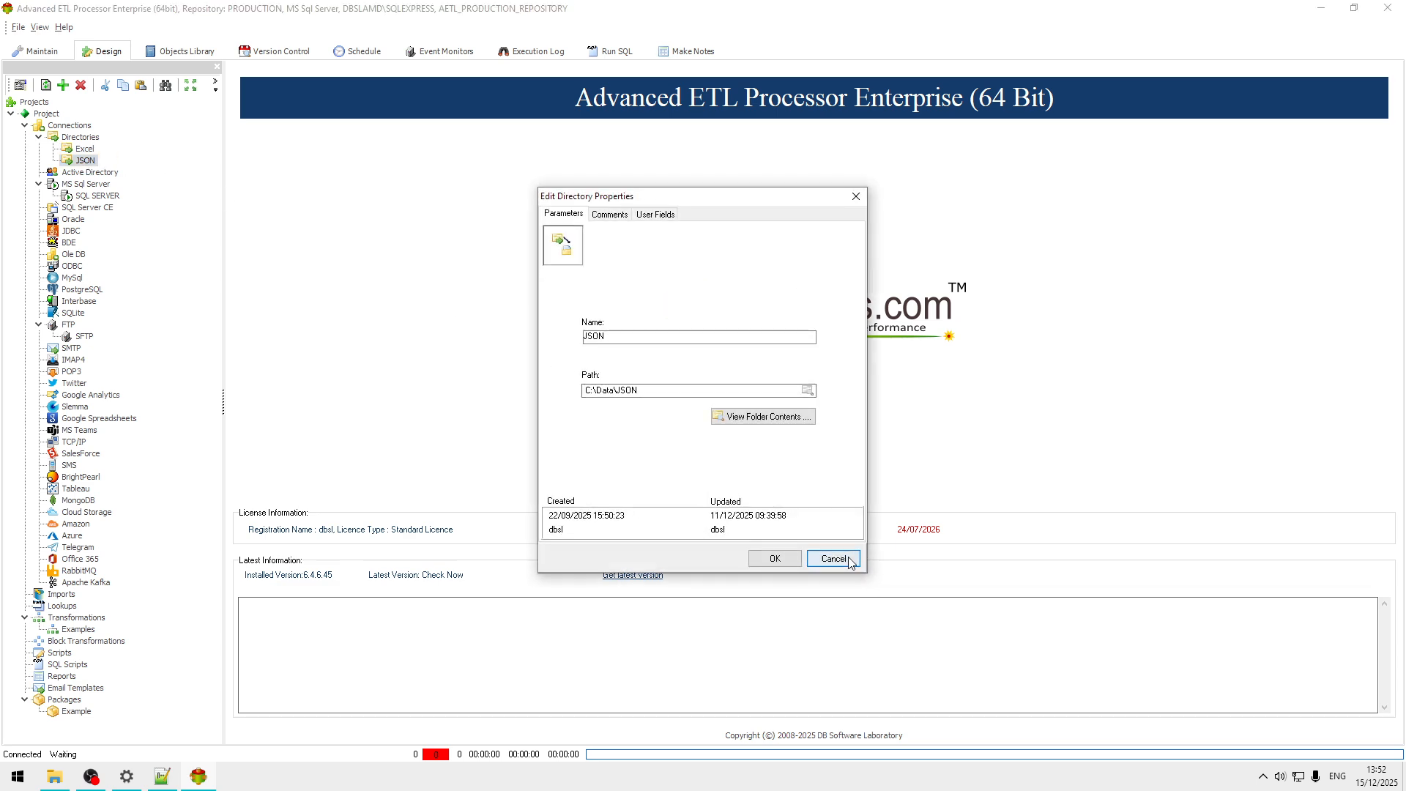
pyautogui.click(845, 559)
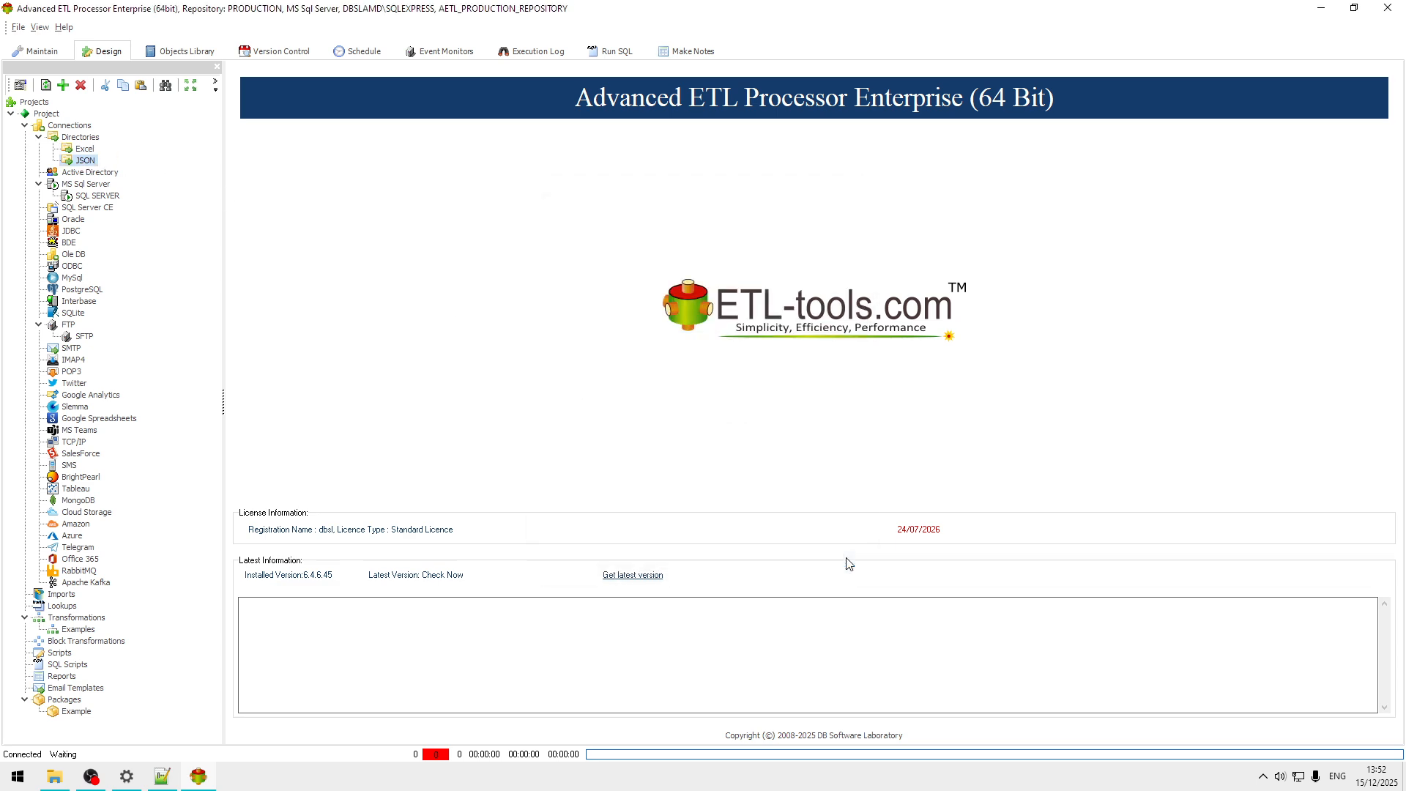
# - Create a new transformation named "JSON To Excel" under the Examples transformation
pyautogui.click(78, 630)
pyautogui.rightClick(78, 630)
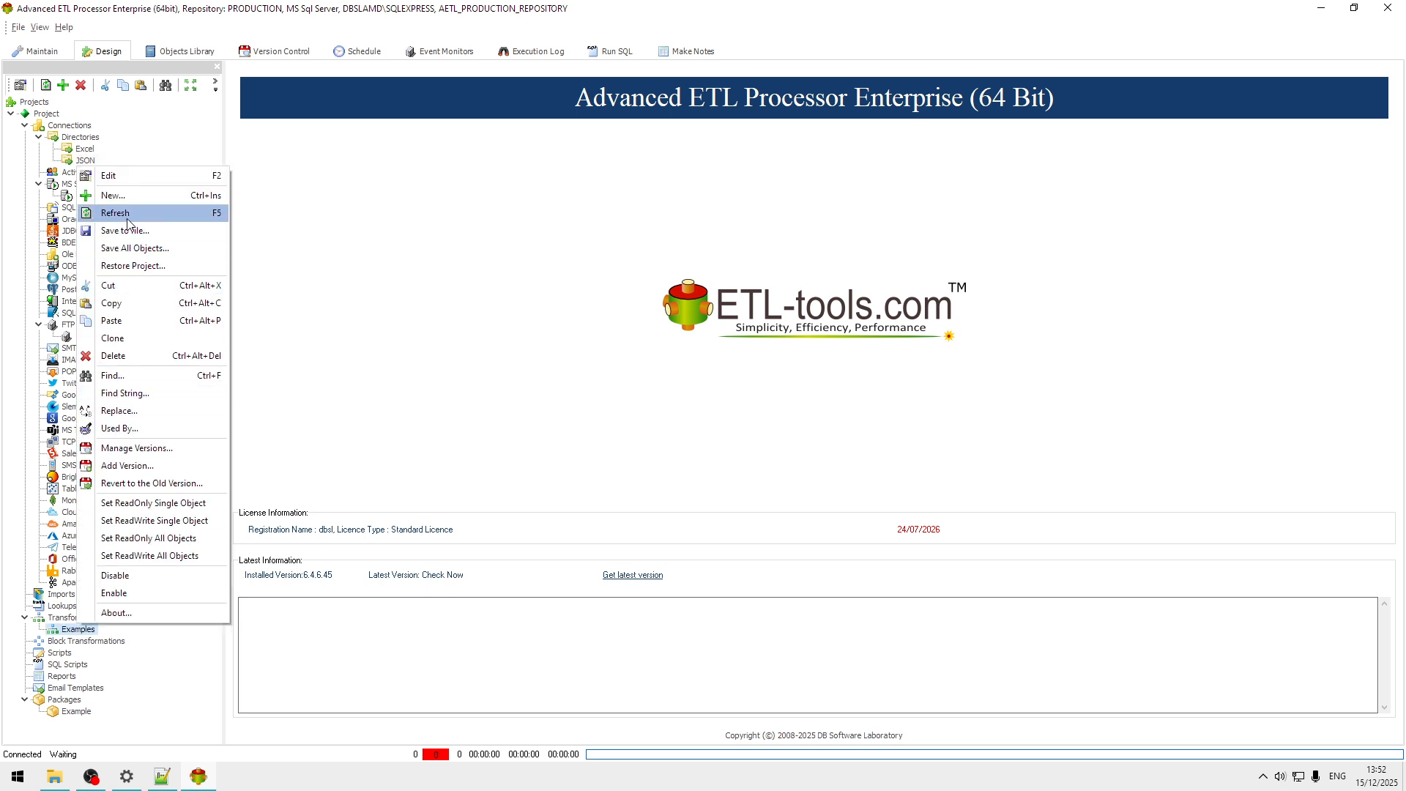
pyautogui.click(166, 203)
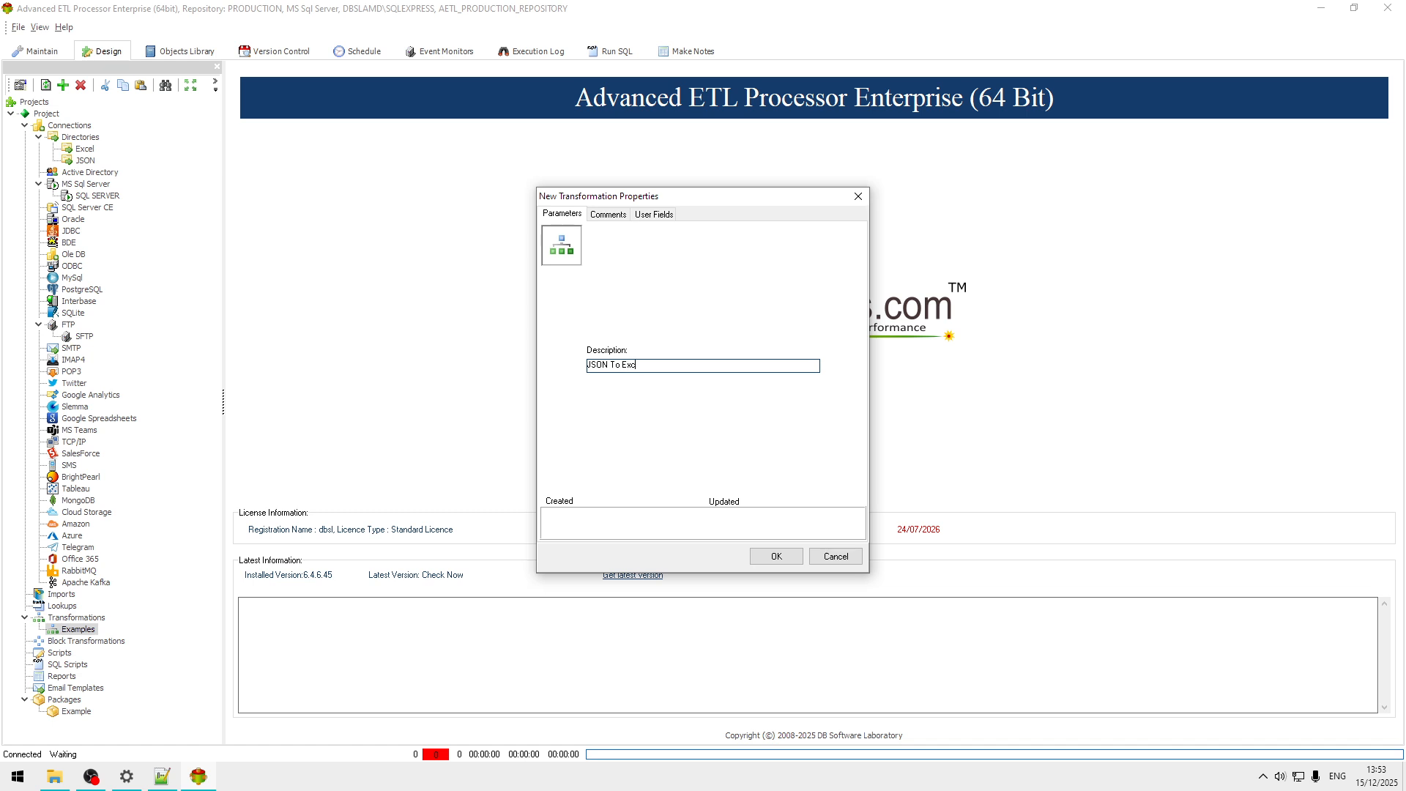
pyautogui.click(776, 556)
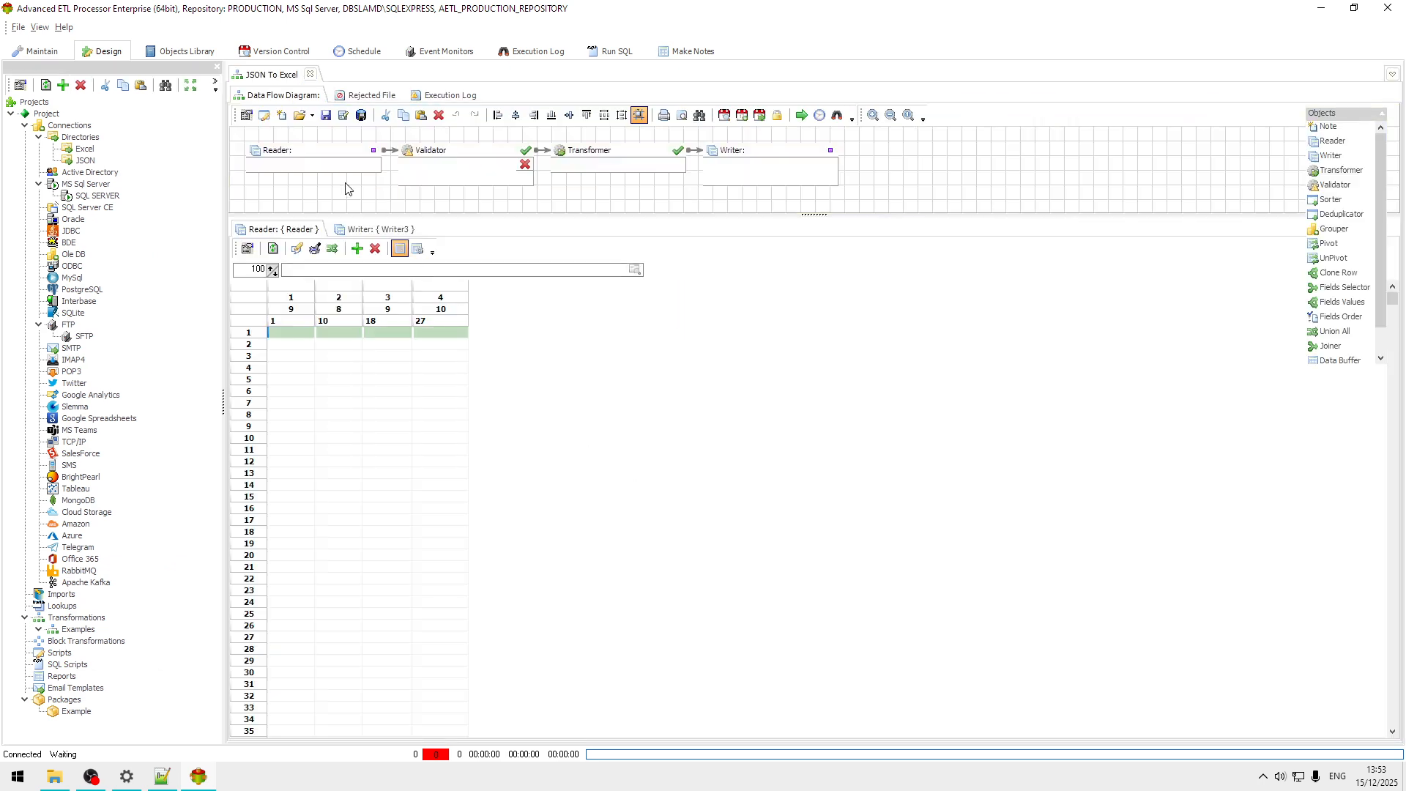
# - Remove the Validator from the data flow and link the Reader directly to the Transformer, moving the Transformer and Writer closer to the Reader
pyautogui.click(460, 160)
pyautogui.hotkey('ctrl', 'z')
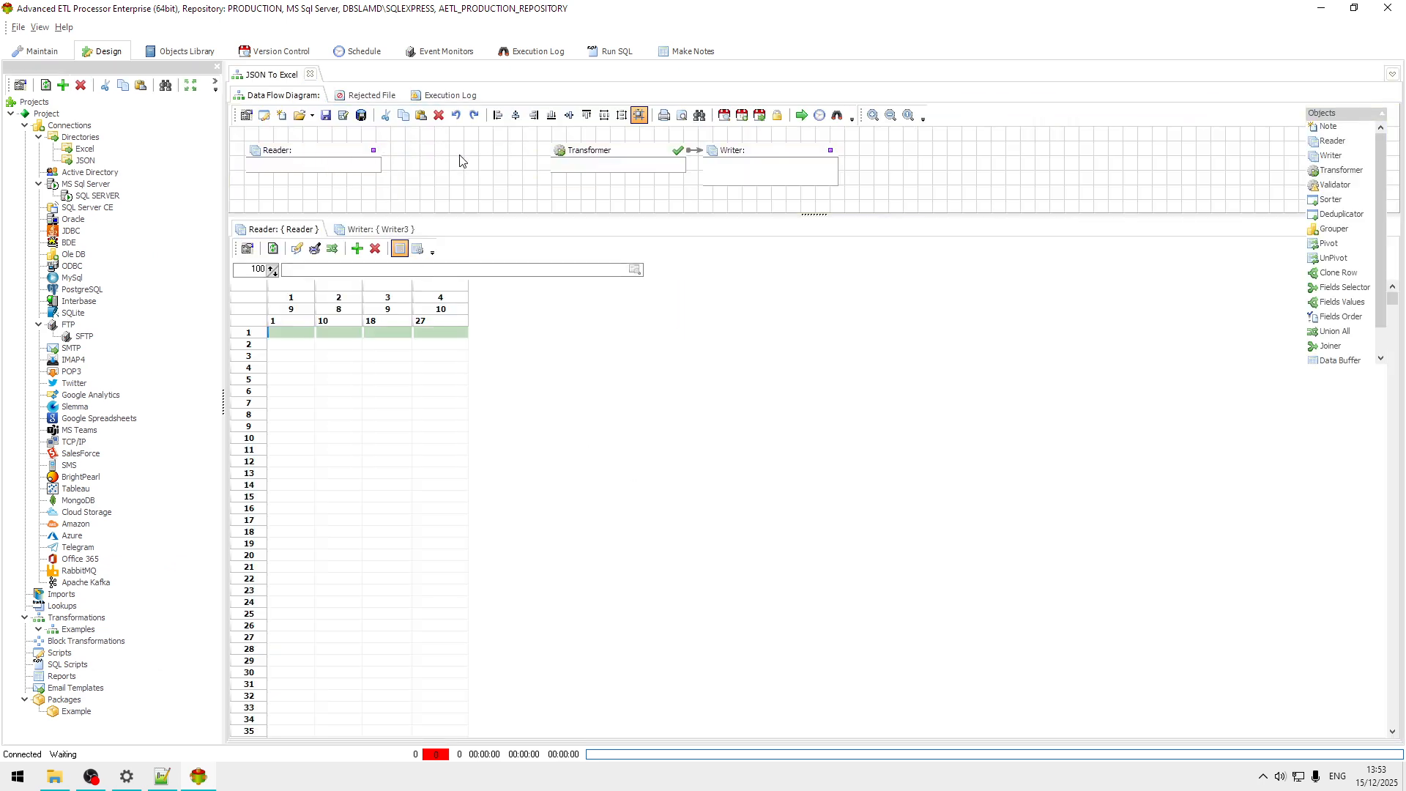
pyautogui.moveTo(372, 150); pyautogui.dragTo(561, 151)
pyautogui.moveTo(601, 149); pyautogui.dragTo(470, 148)
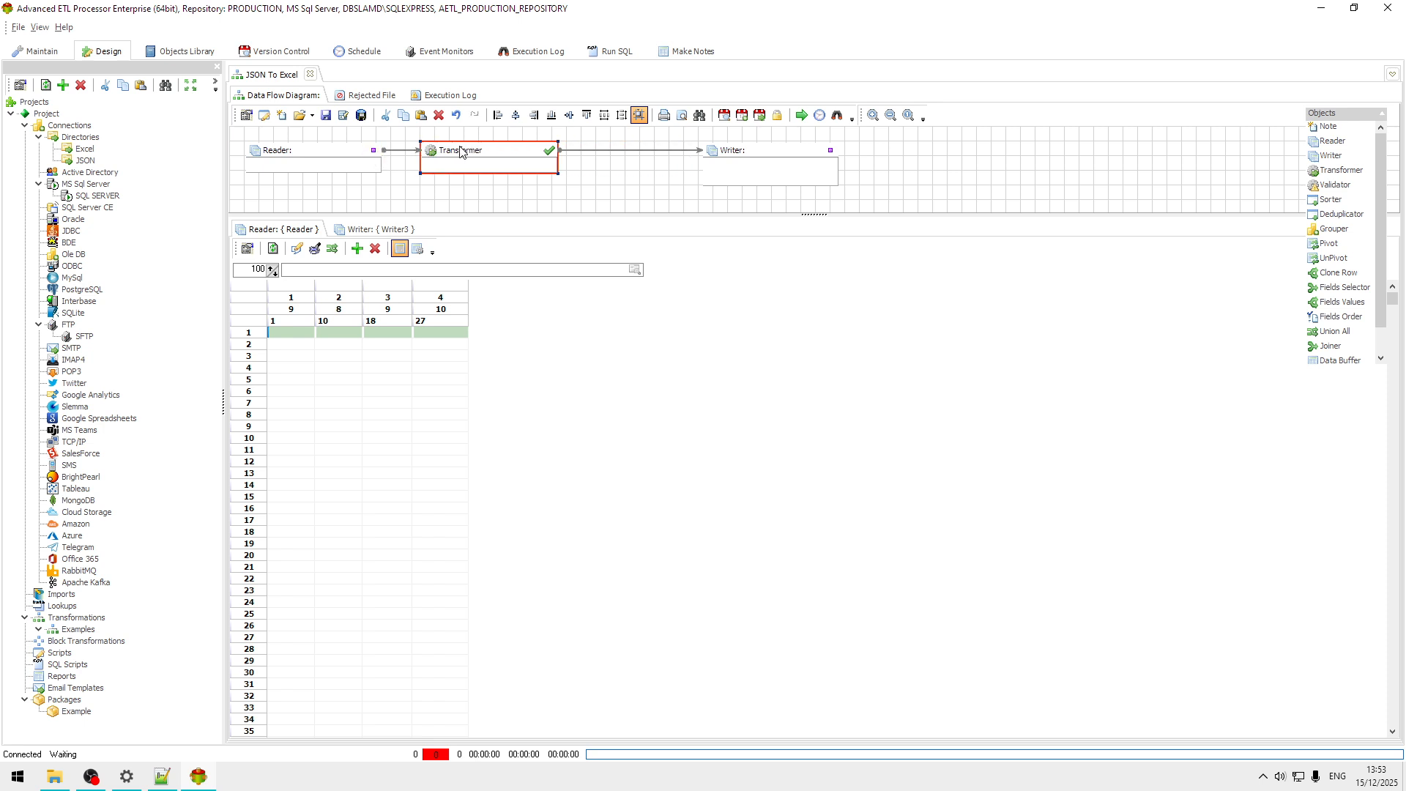
pyautogui.moveTo(754, 154); pyautogui.dragTo(644, 157)
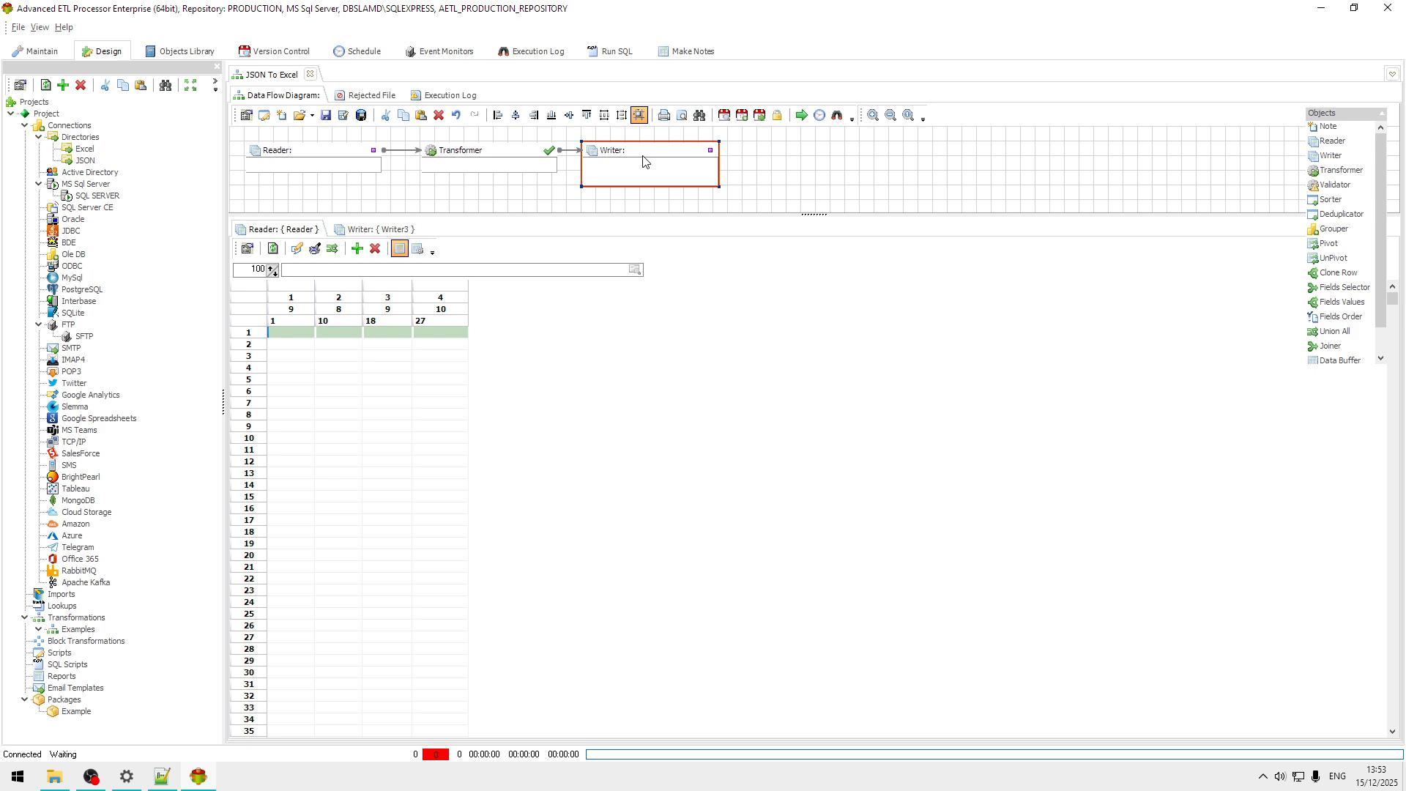
# - Set the Reader's data source type to Json and use the JSON directory connection
pyautogui.click(320, 158)
pyautogui.doubleClick(321, 159)
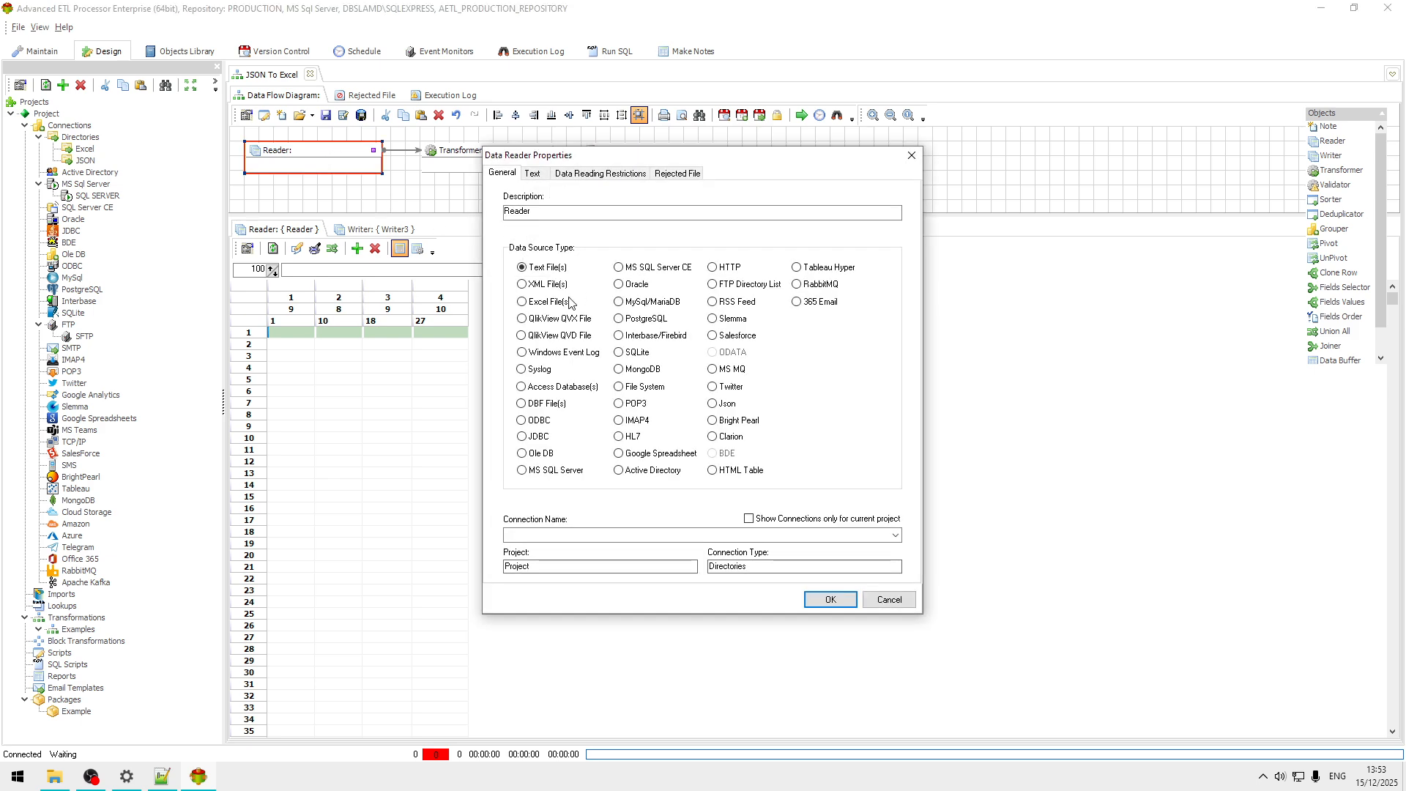
pyautogui.click(730, 404)
pyautogui.click(894, 535)
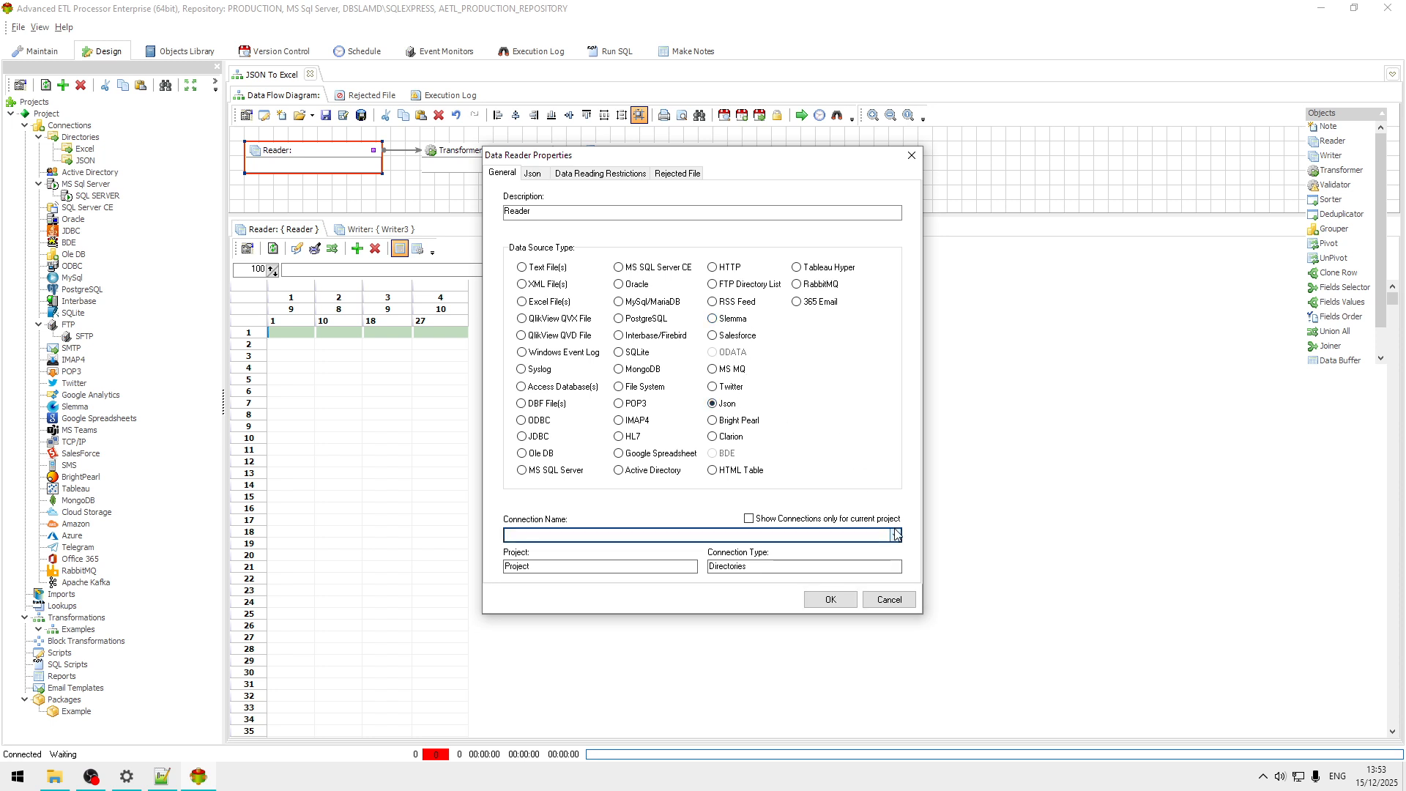
pyautogui.click(528, 559)
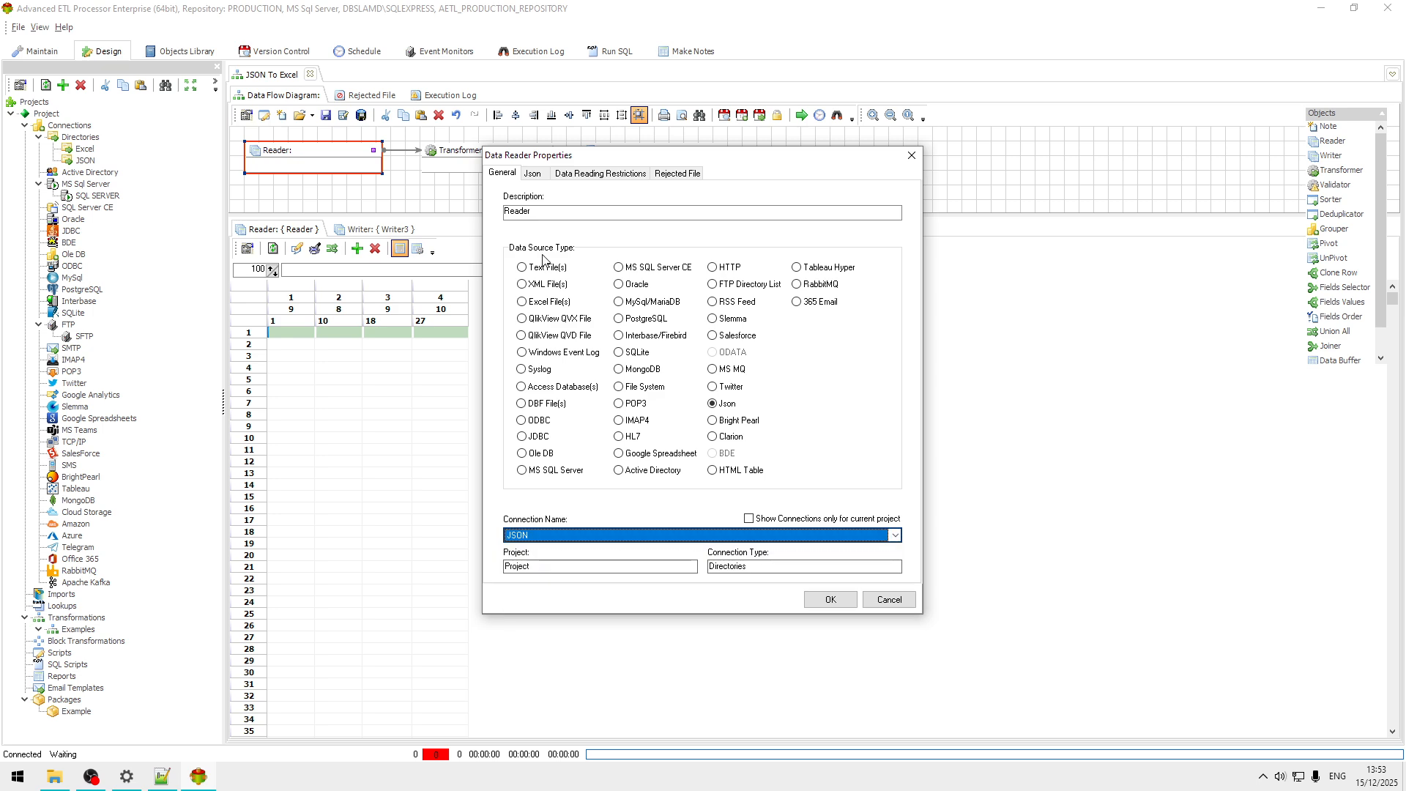
# - Enable Has Root Node in the Reader's JSON settings with root node employees, checking the name against employees1.json in Notepad++
pyautogui.click(532, 173)
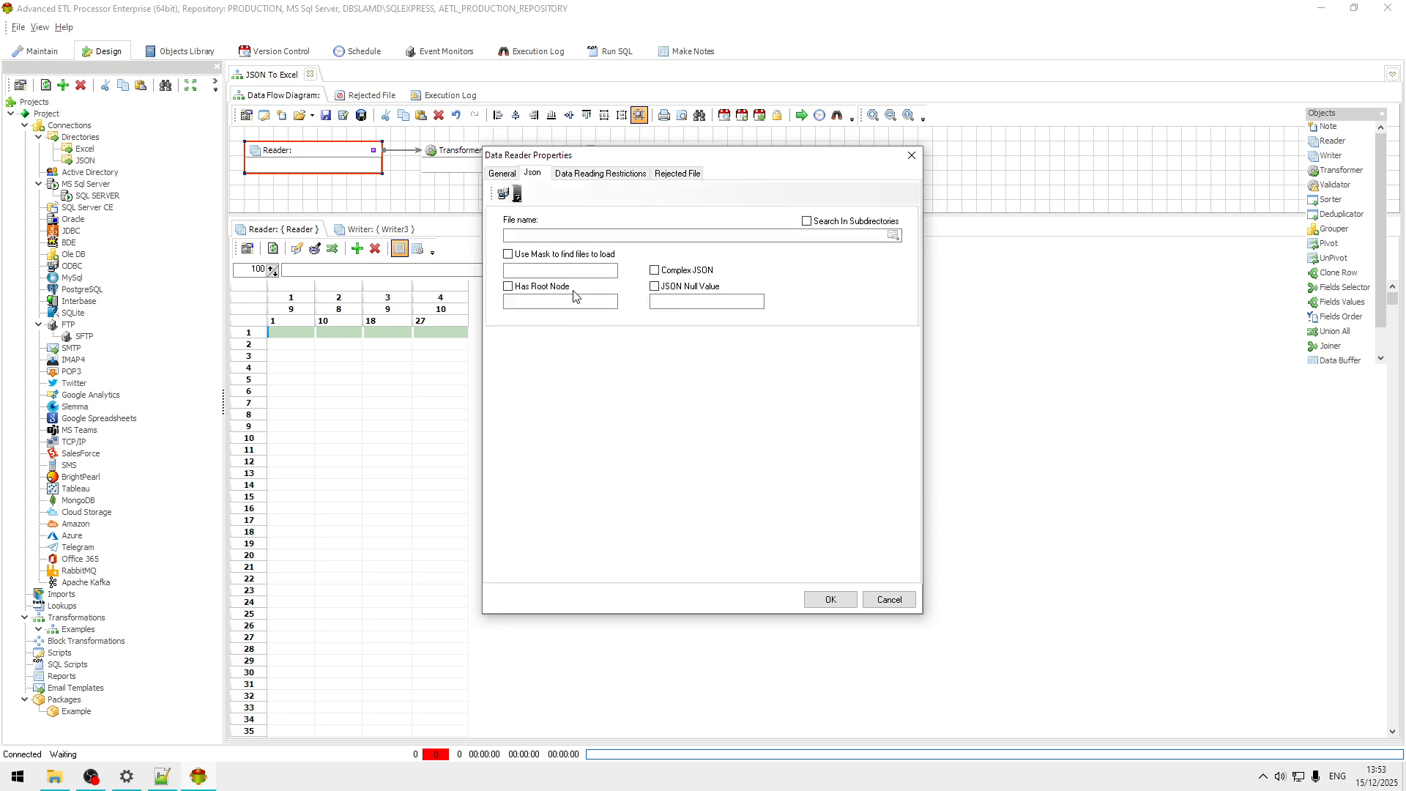
pyautogui.click(552, 292)
pyautogui.click(566, 304)
pyautogui.write('employees')
pyautogui.click(163, 782)
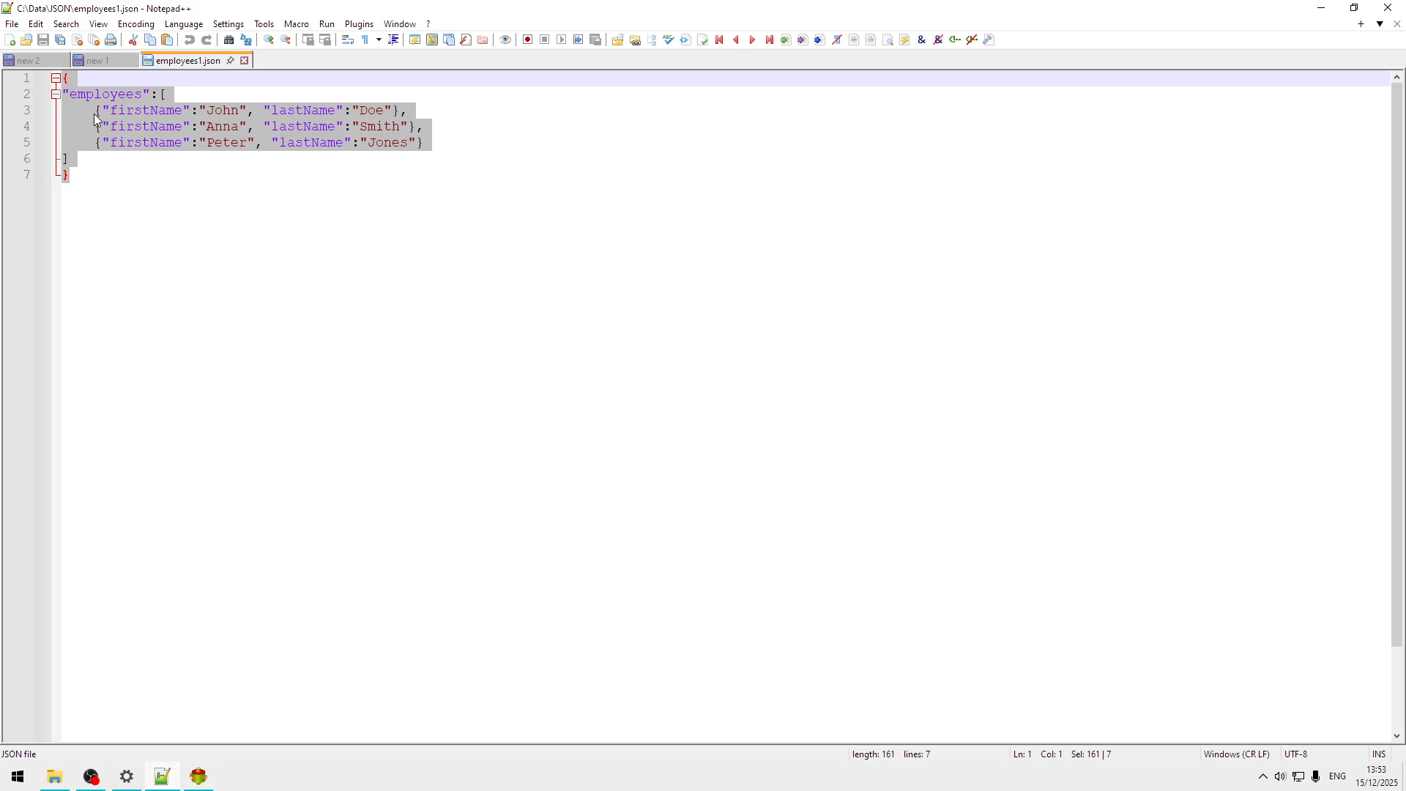
pyautogui.doubleClick(120, 95)
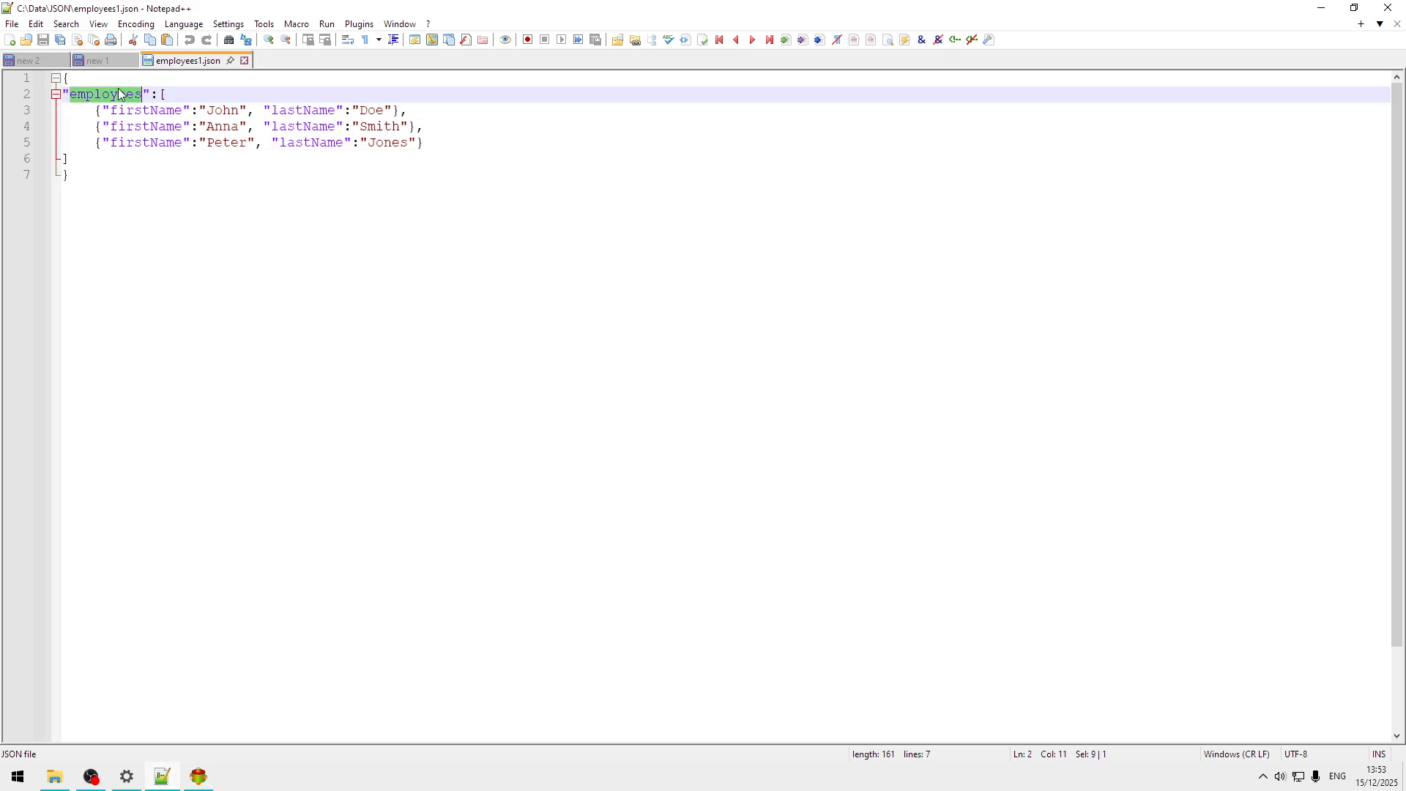
pyautogui.click(199, 778)
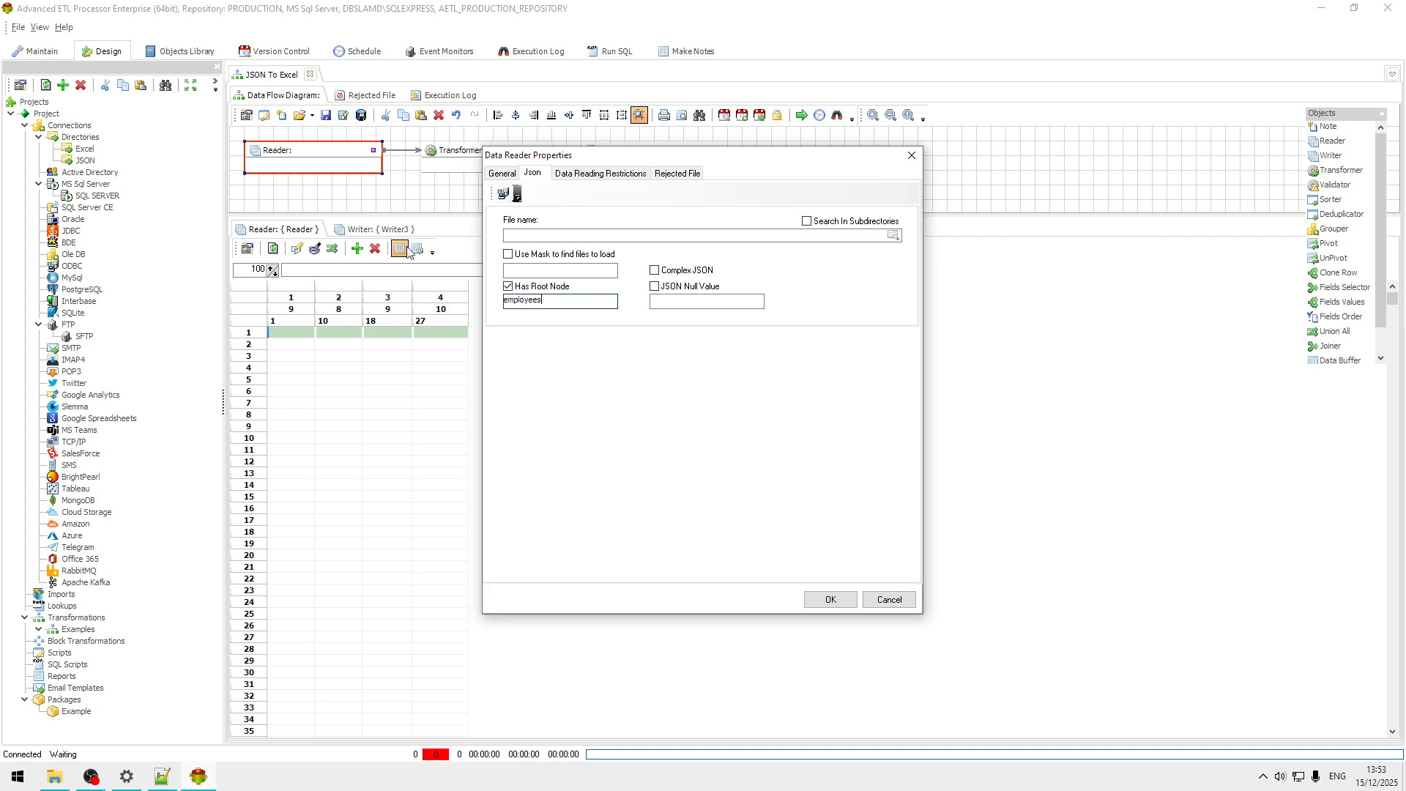
# - Choose employees1.json from C:\Data\JSON as the Reader's source file and apply the reader properties
pyautogui.click(894, 235)
pyautogui.click(597, 103)
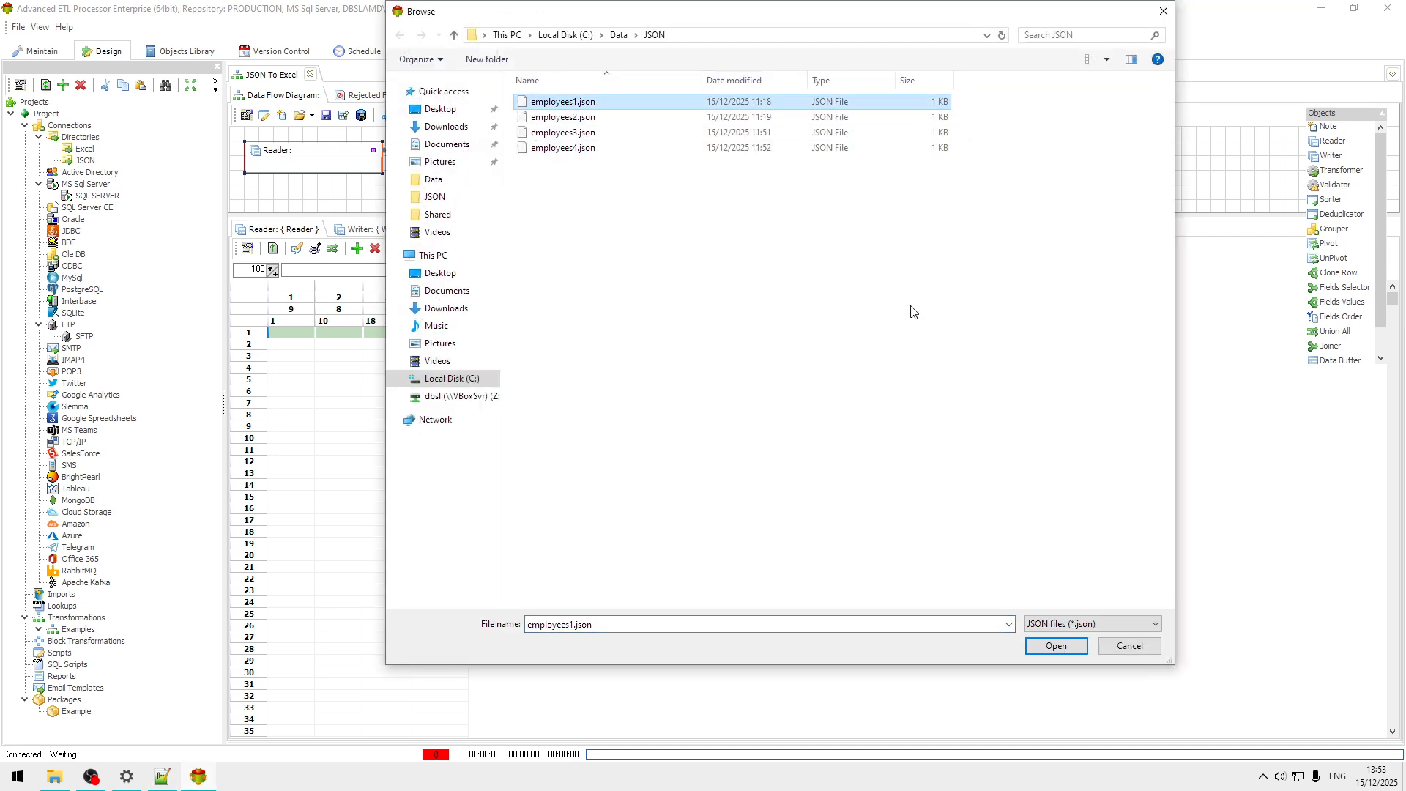
pyautogui.click(1055, 646)
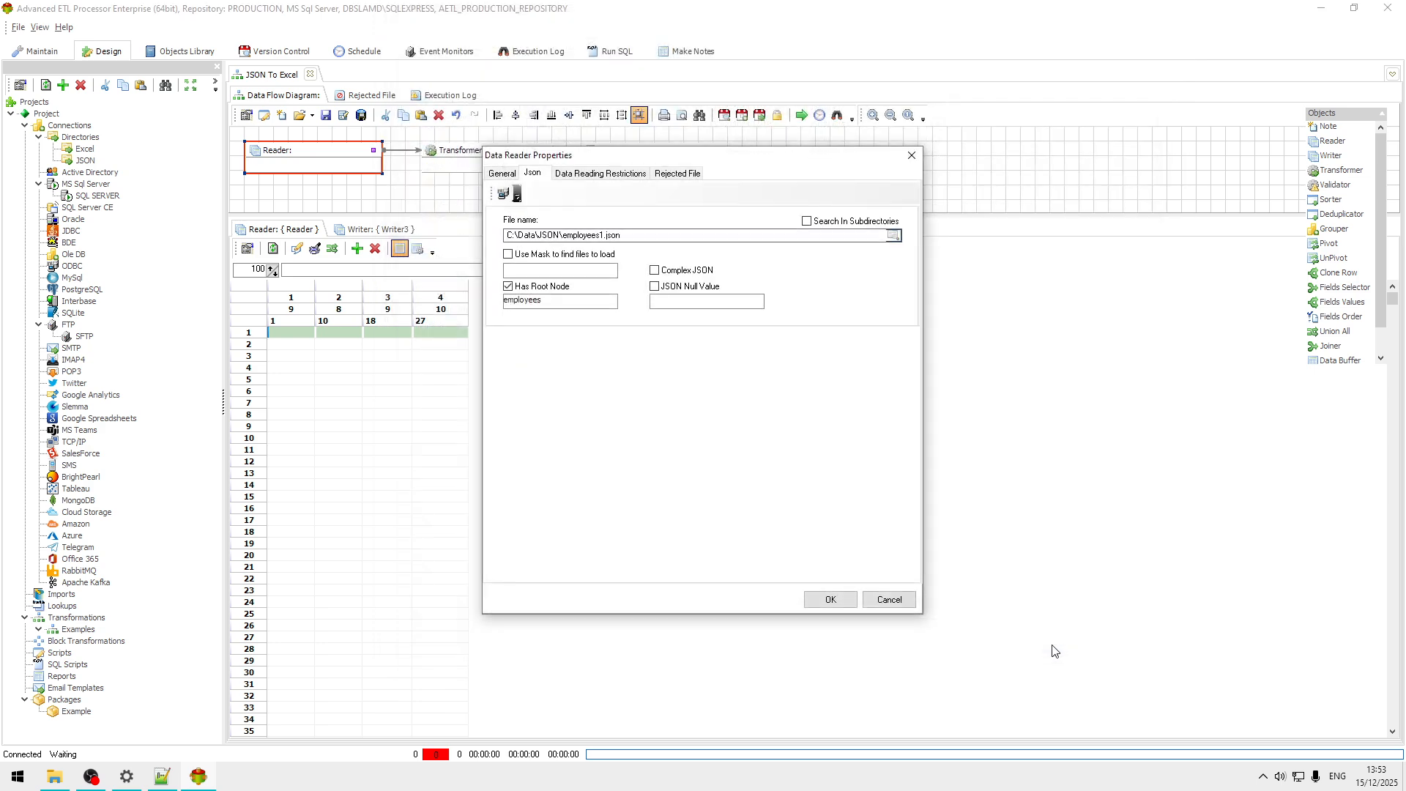
pyautogui.click(830, 600)
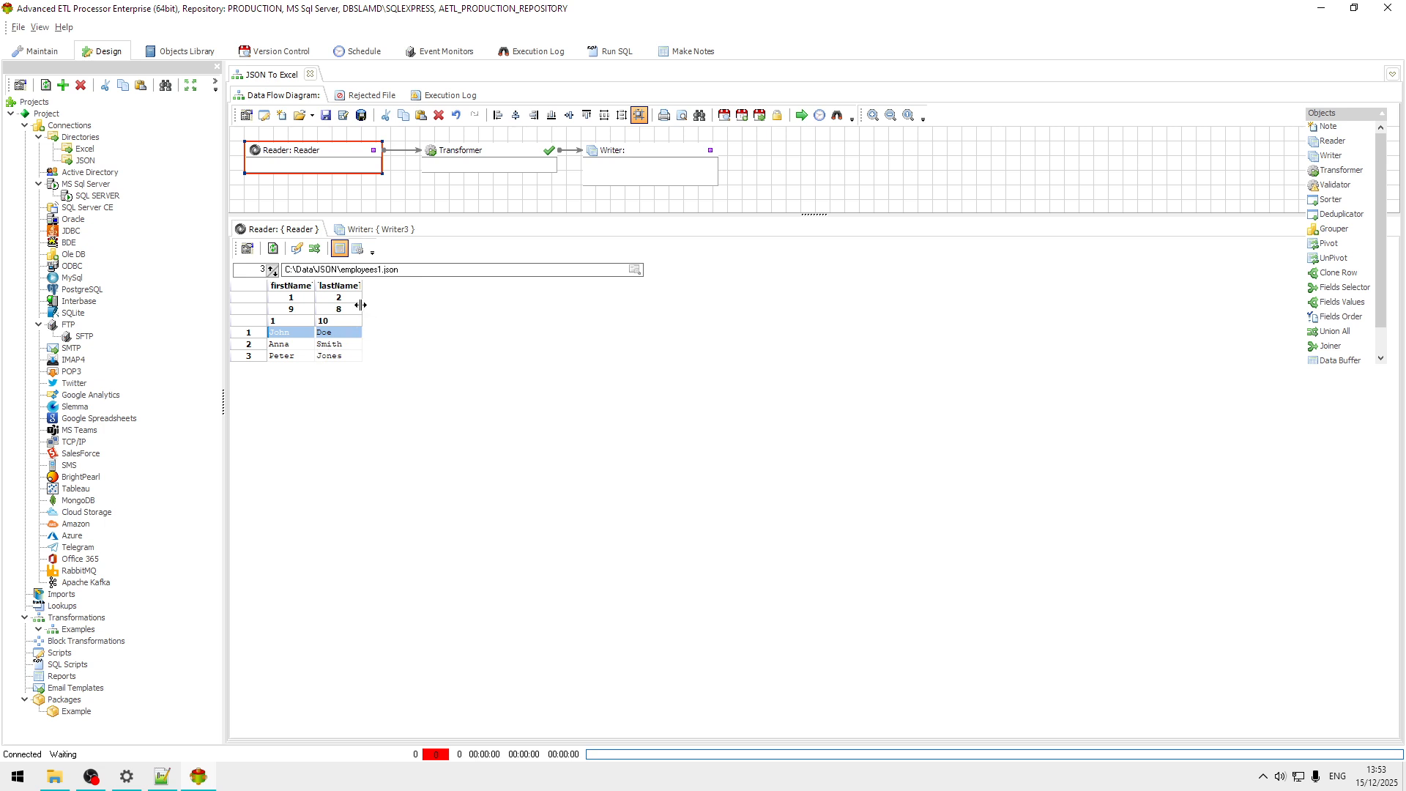
# - Widen the Reader's lastName column and replace the Writer's default fields with the Reader's firstName and lastName fields
pyautogui.moveTo(362, 304); pyautogui.dragTo(408, 296)
pyautogui.click(502, 155)
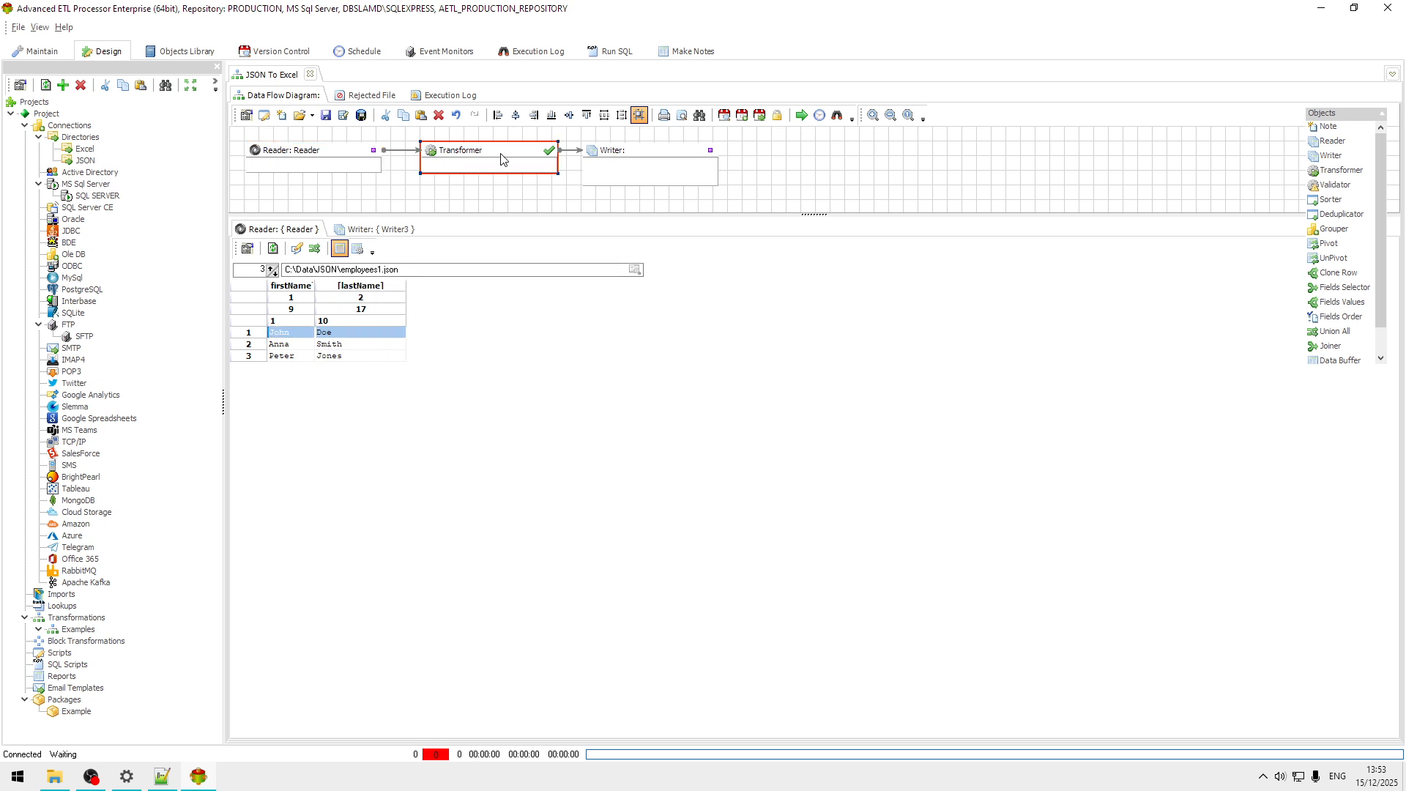
pyautogui.click(640, 160)
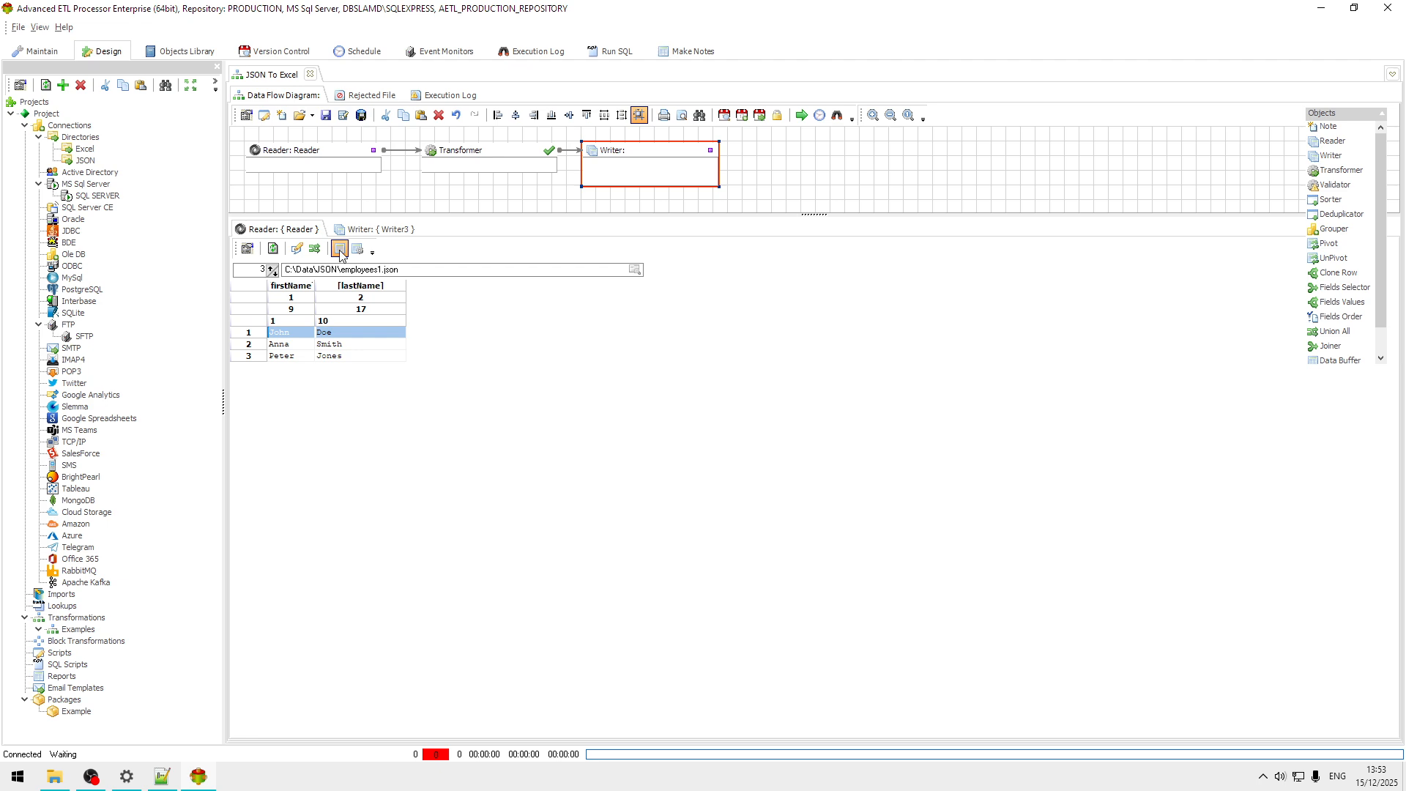
pyautogui.click(363, 230)
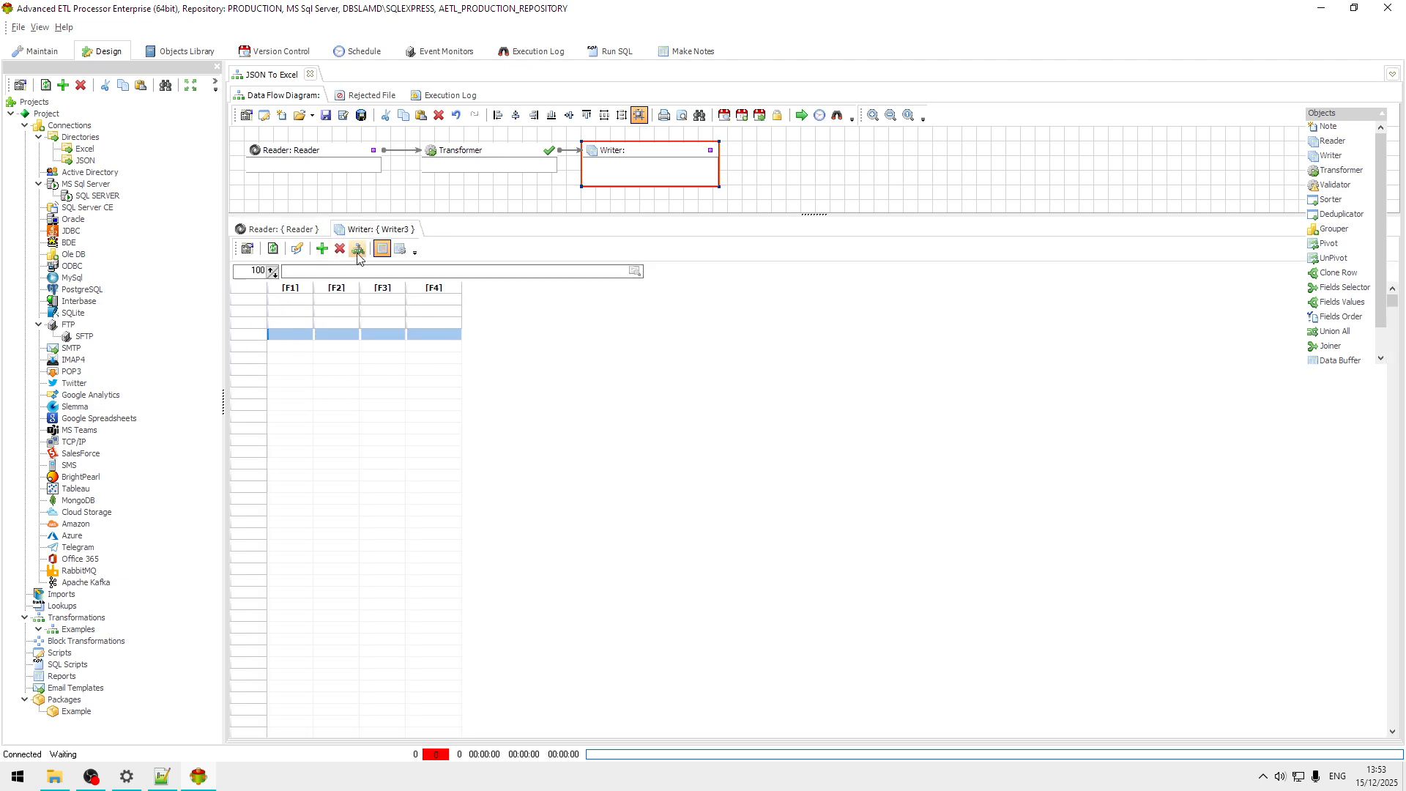
pyautogui.click(358, 249)
pyautogui.click(585, 380)
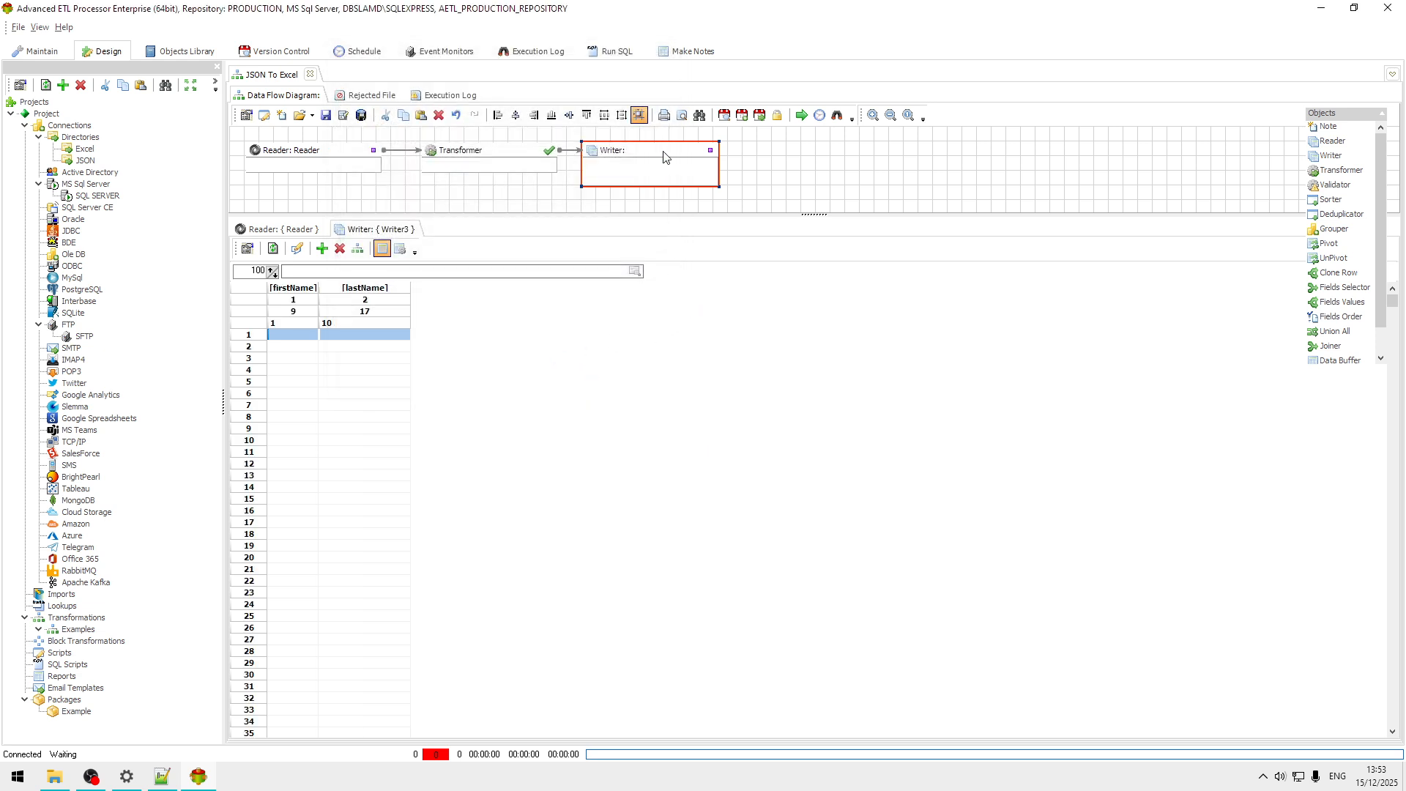
# - Set the Writer's data target type to Excel File and use the Excel directory connection
pyautogui.doubleClick(666, 158)
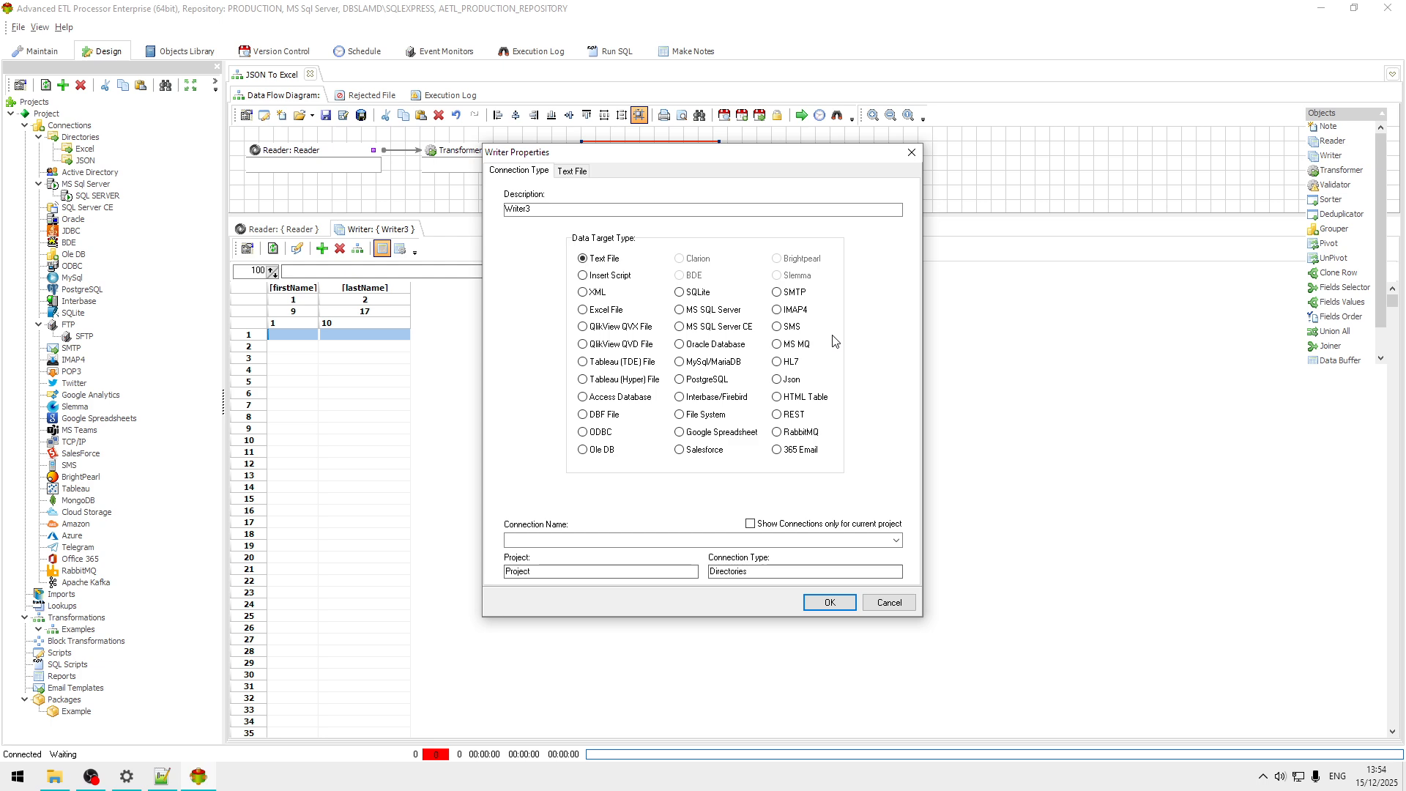
pyautogui.click(611, 310)
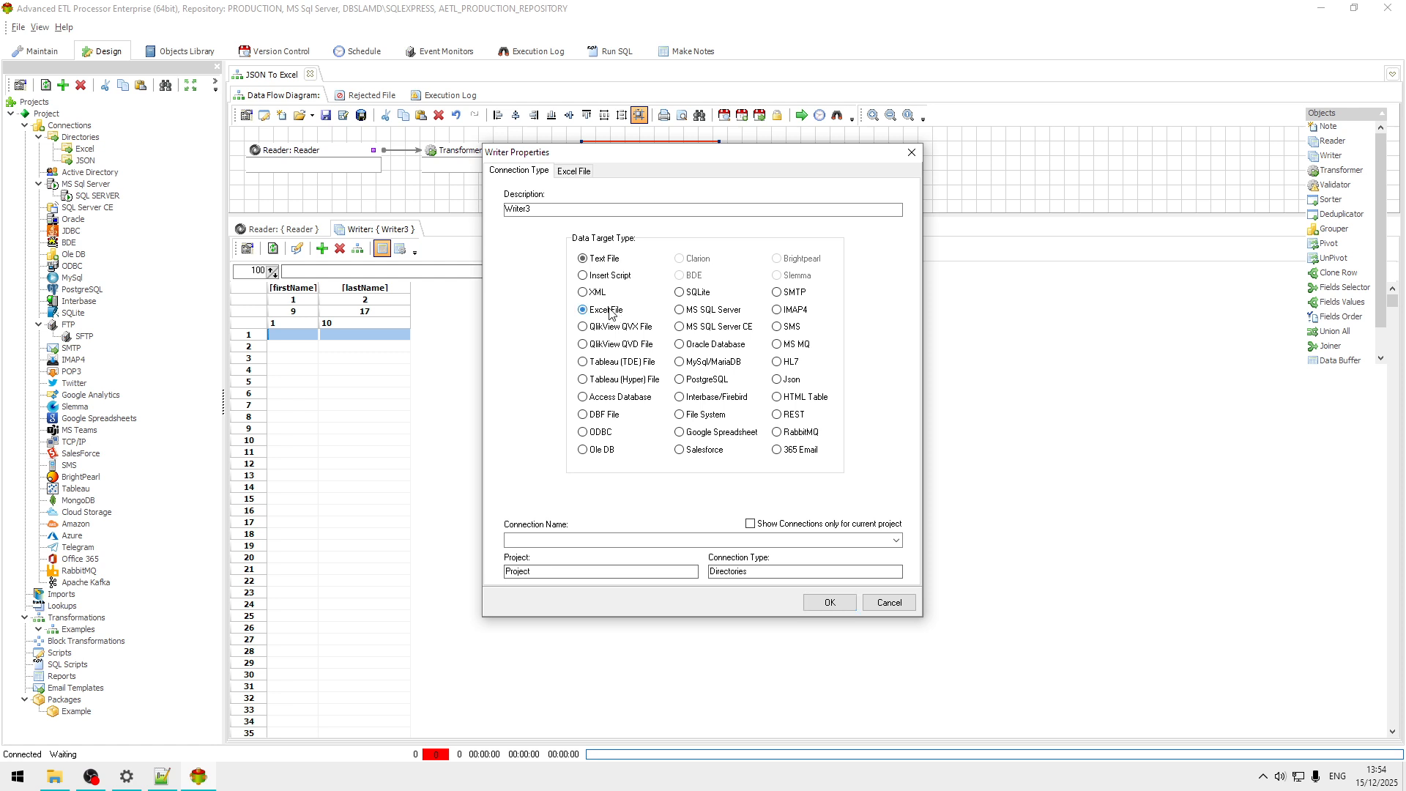
pyautogui.click(895, 540)
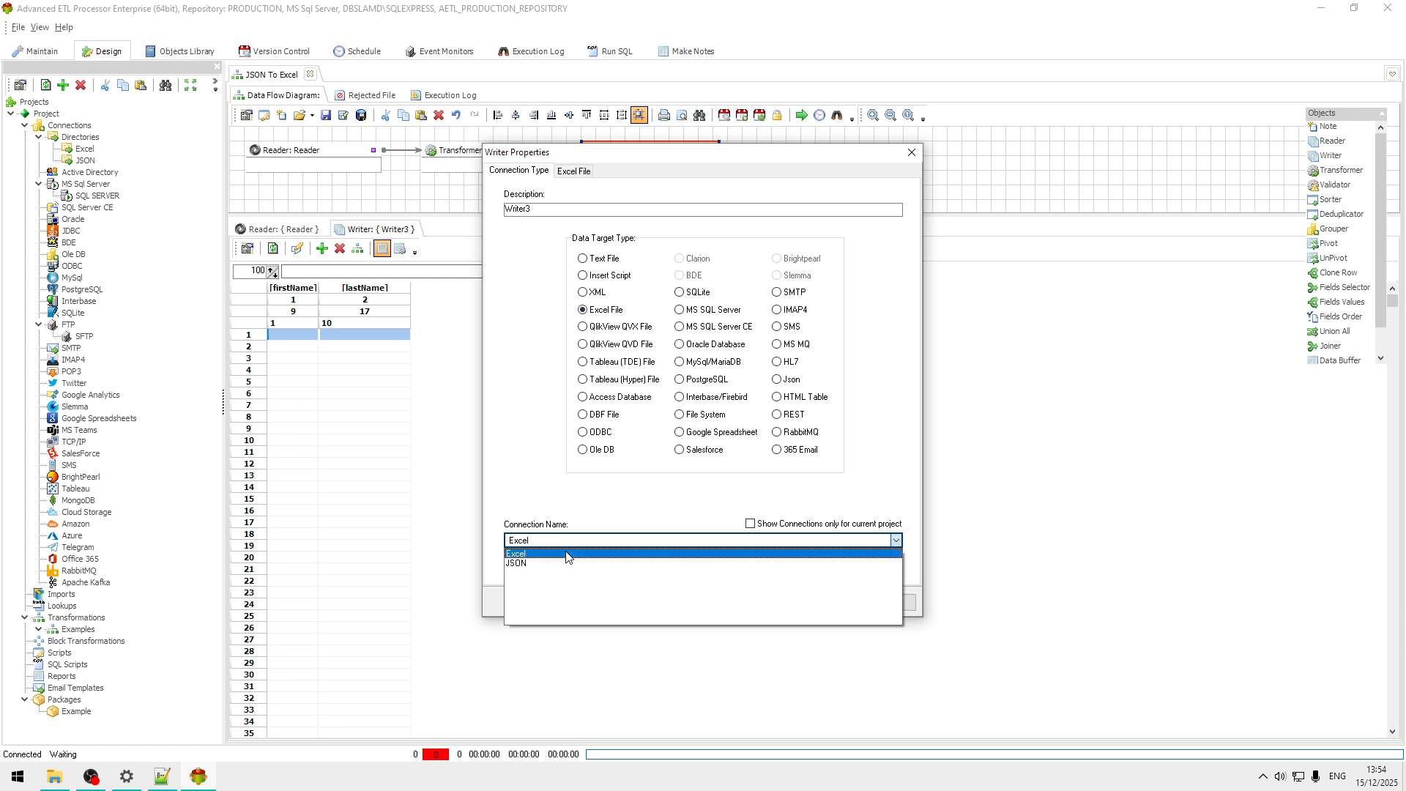
pyautogui.click(567, 552)
# - Set the Writer's sheet name to Emploees and its target file to C:\Data\Excel\data.xlsx
pyautogui.click(574, 171)
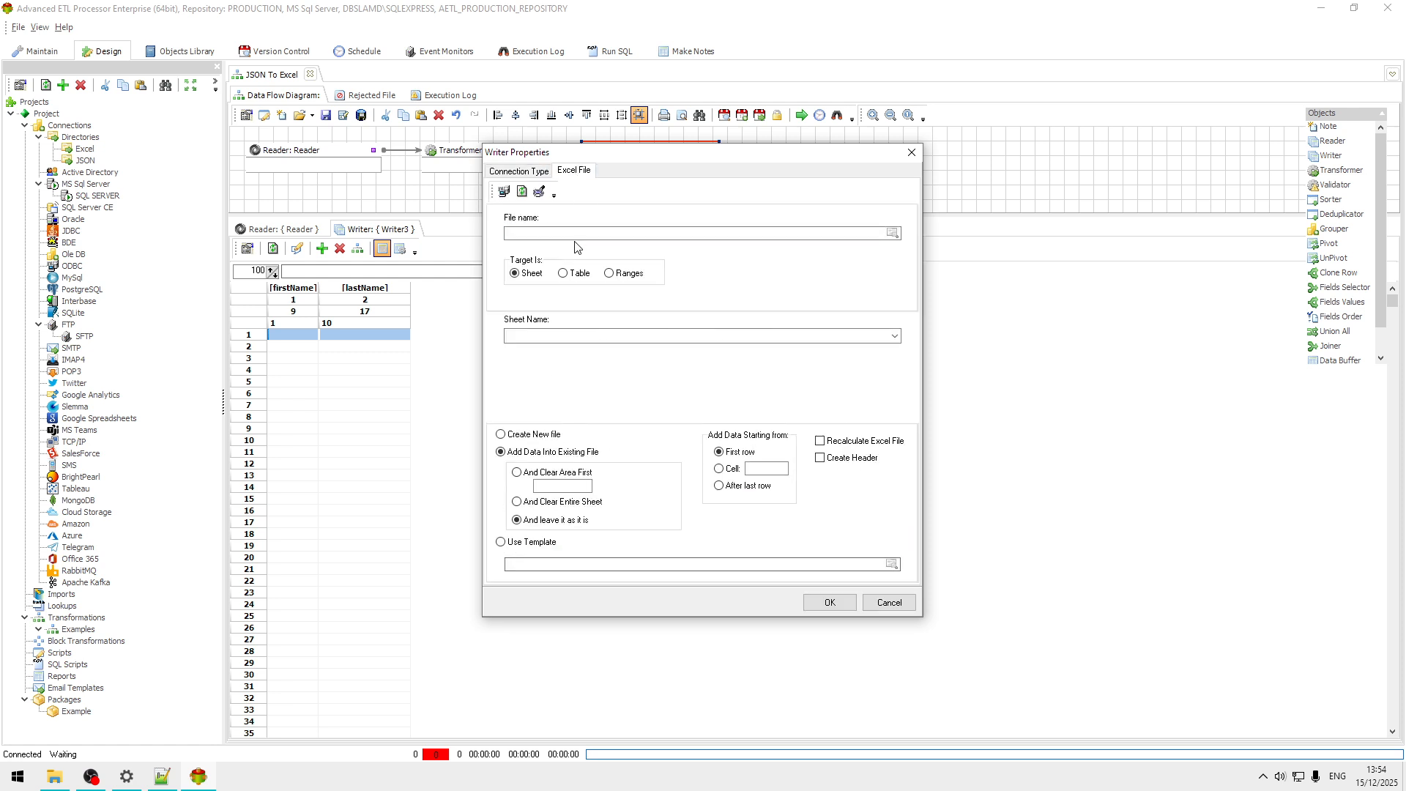
pyautogui.click(562, 335)
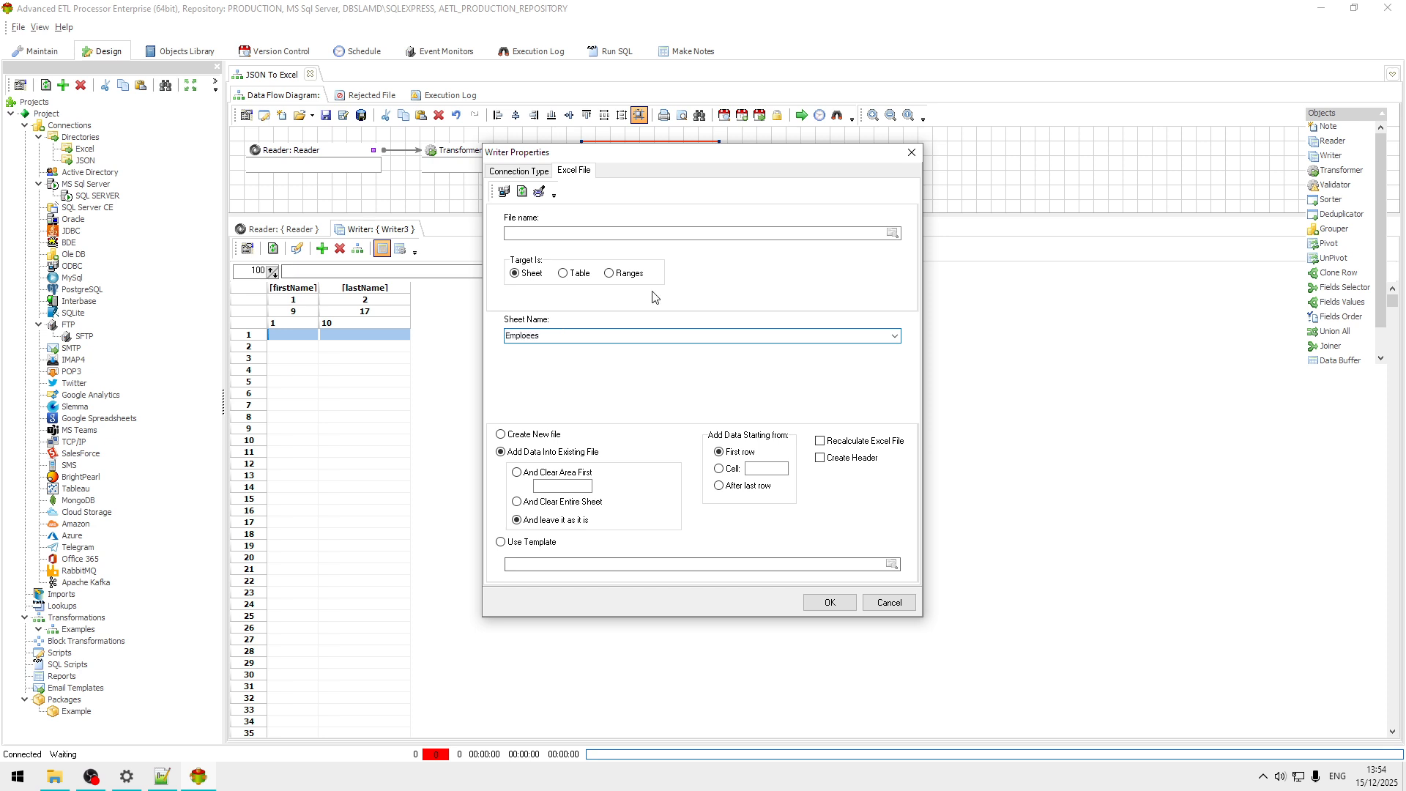
pyautogui.click(894, 234)
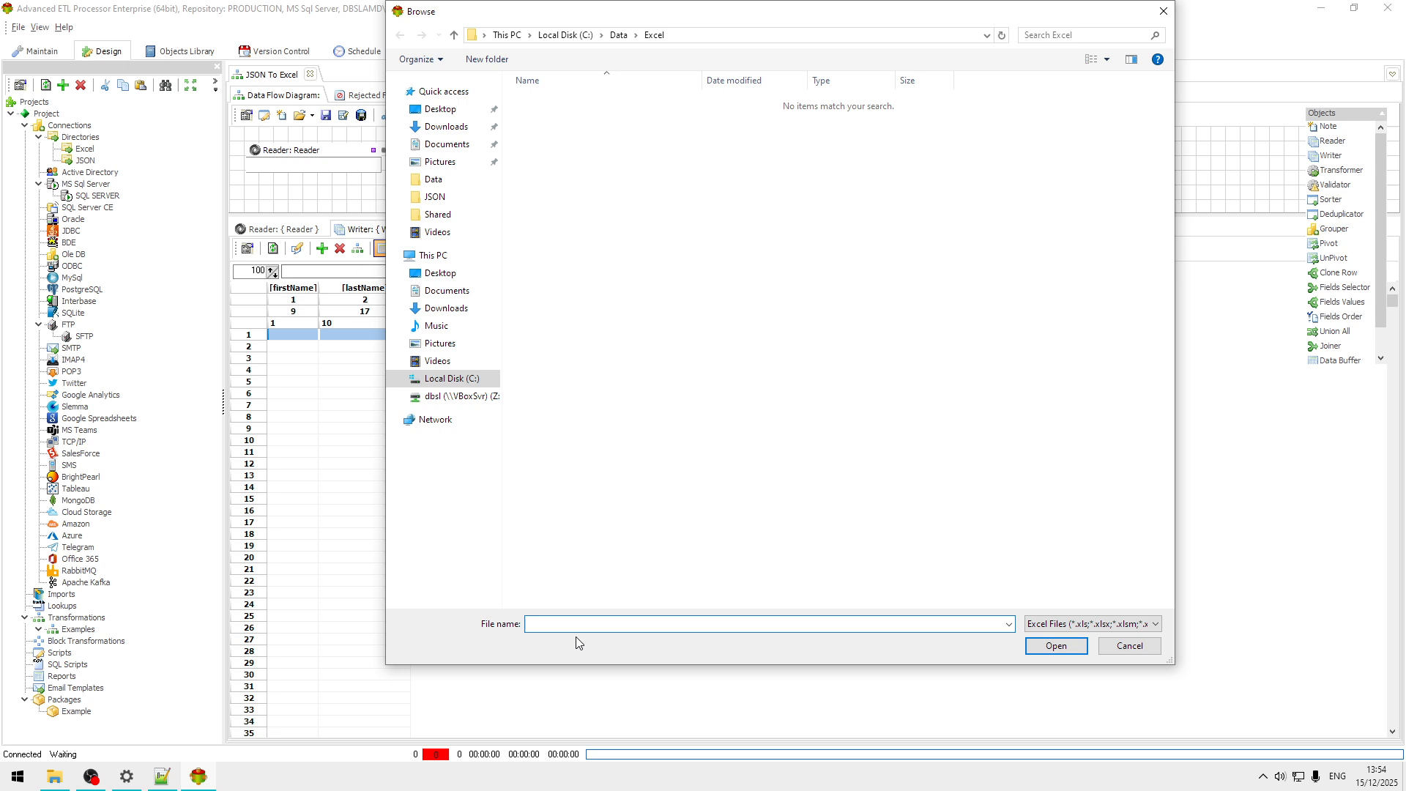
pyautogui.write('data')
pyautogui.click(1083, 624)
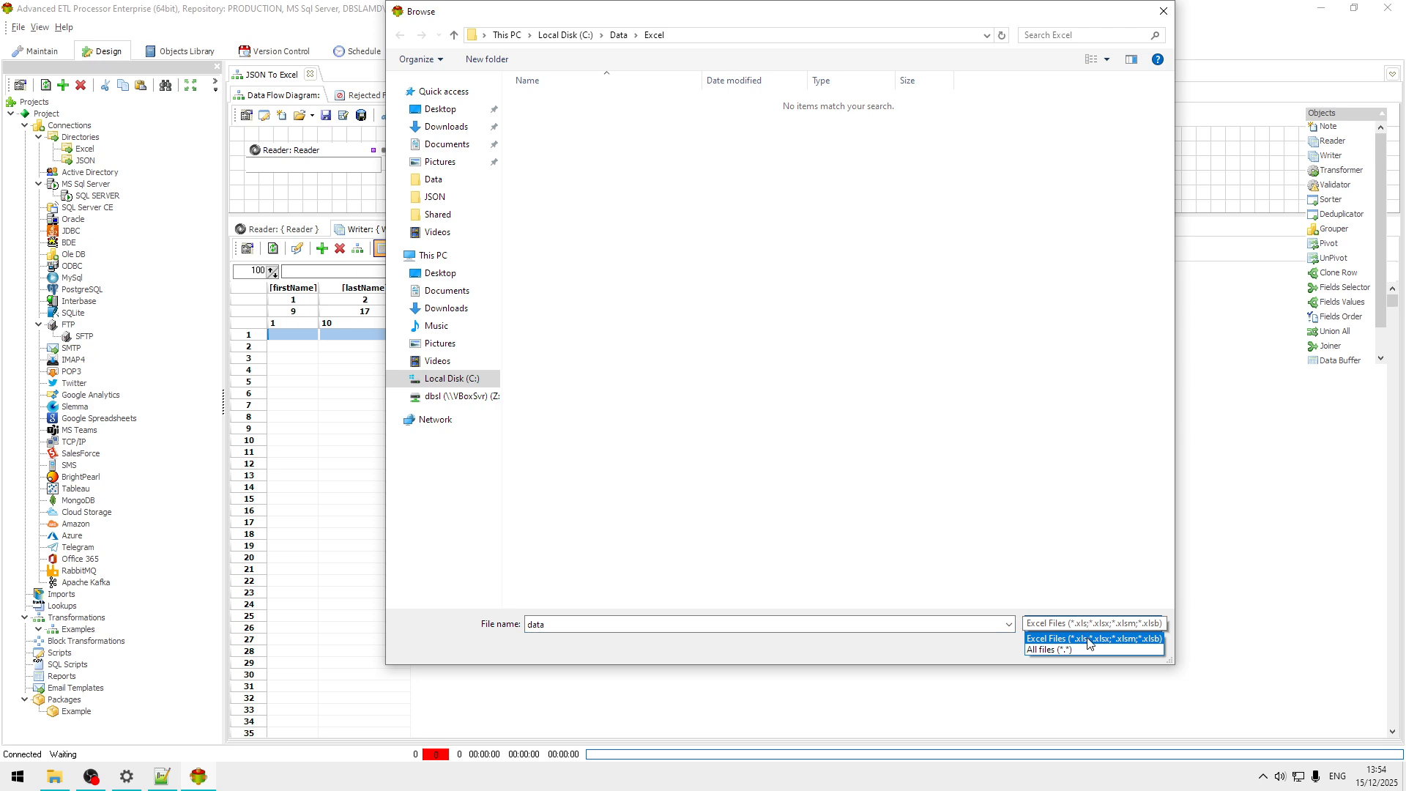
pyautogui.click(1082, 637)
pyautogui.click(1054, 644)
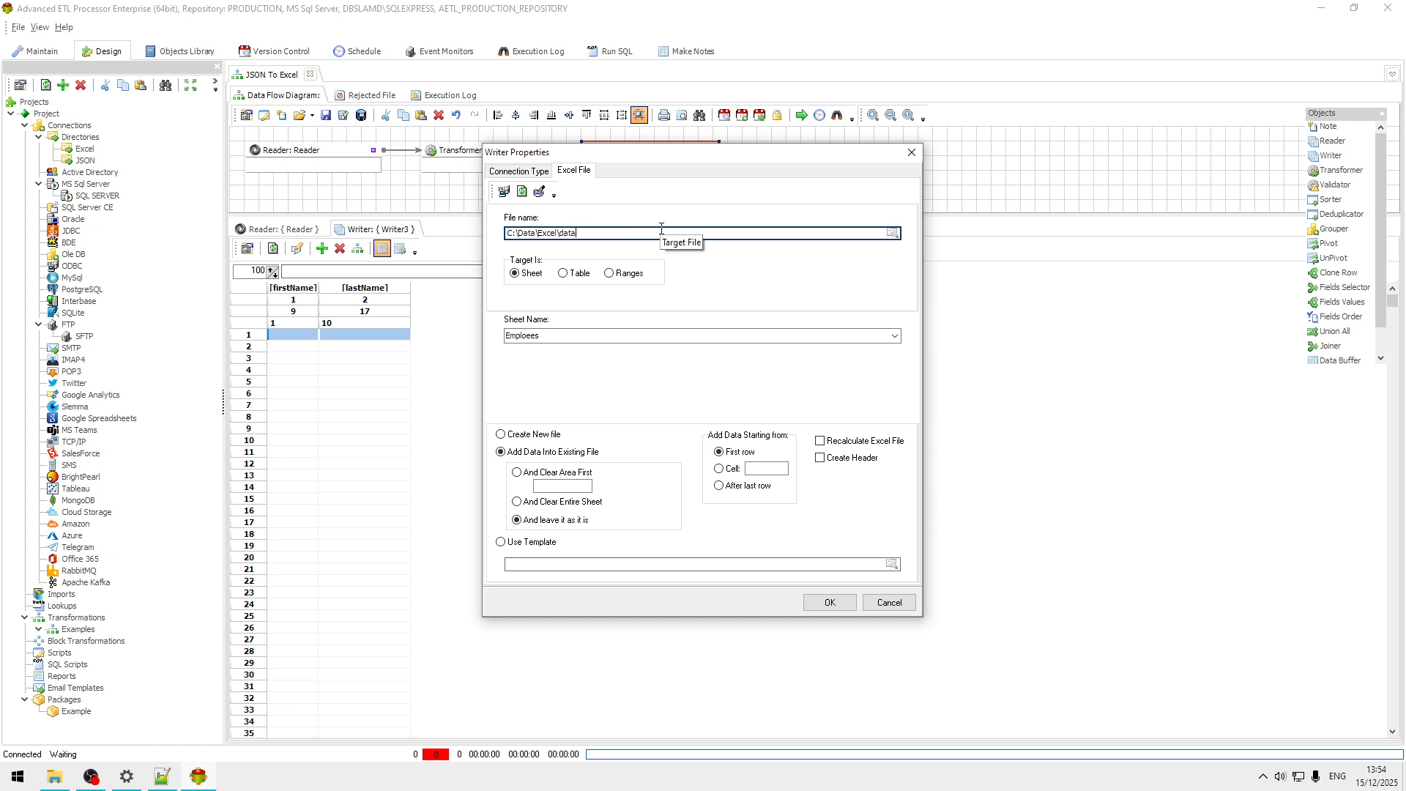
pyautogui.write('.xlsx')
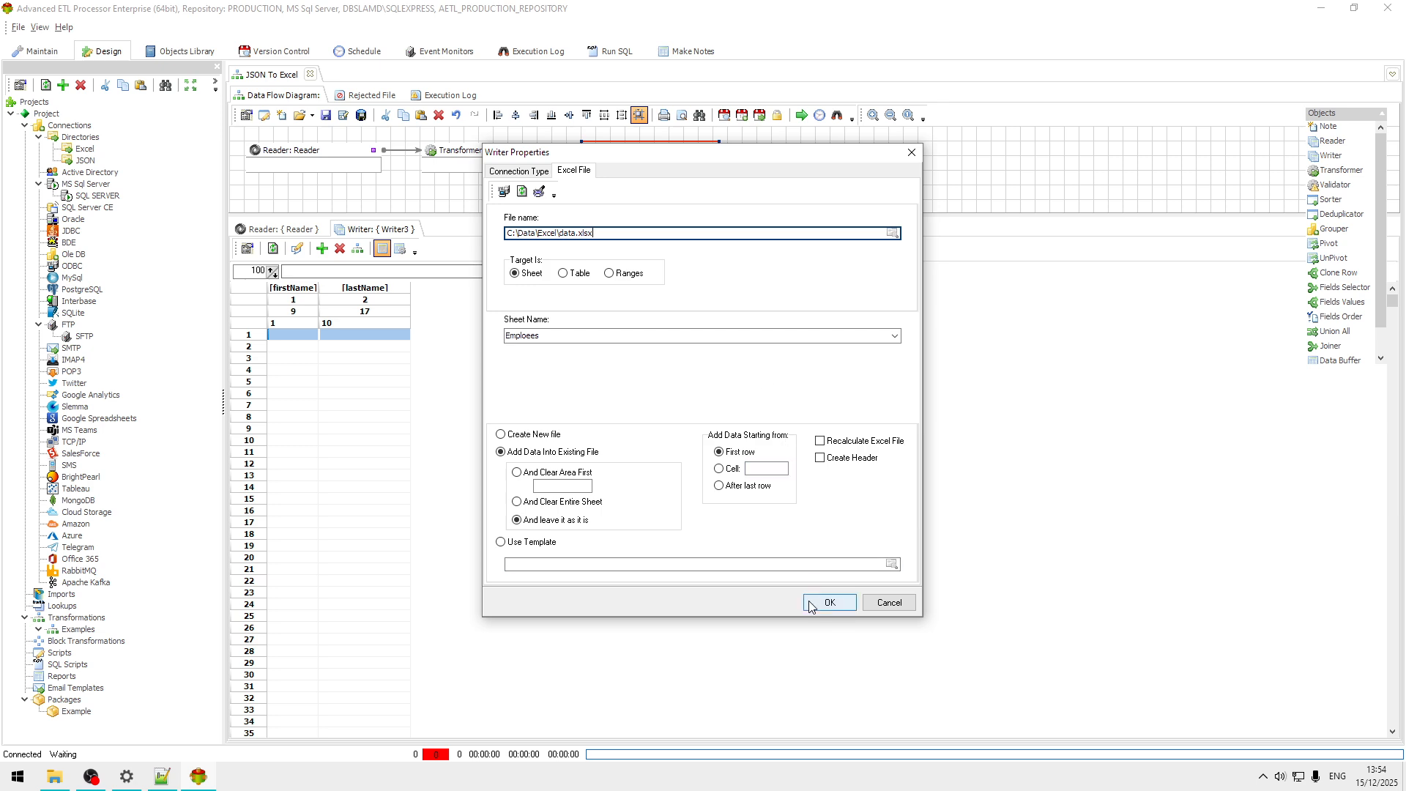
# - Set the Writer's Excel output to Create New file and apply the writer properties
pyautogui.click(523, 436)
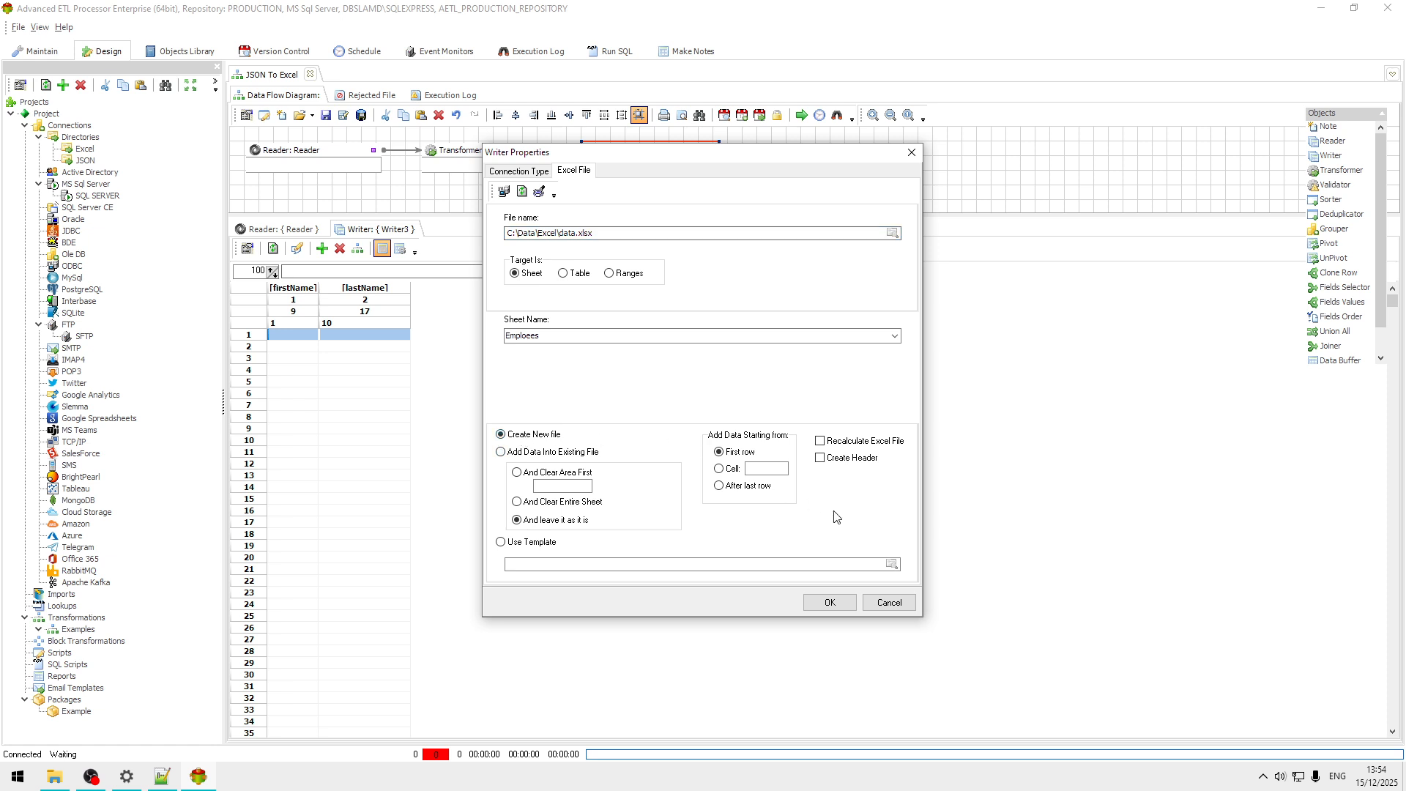
pyautogui.click(831, 603)
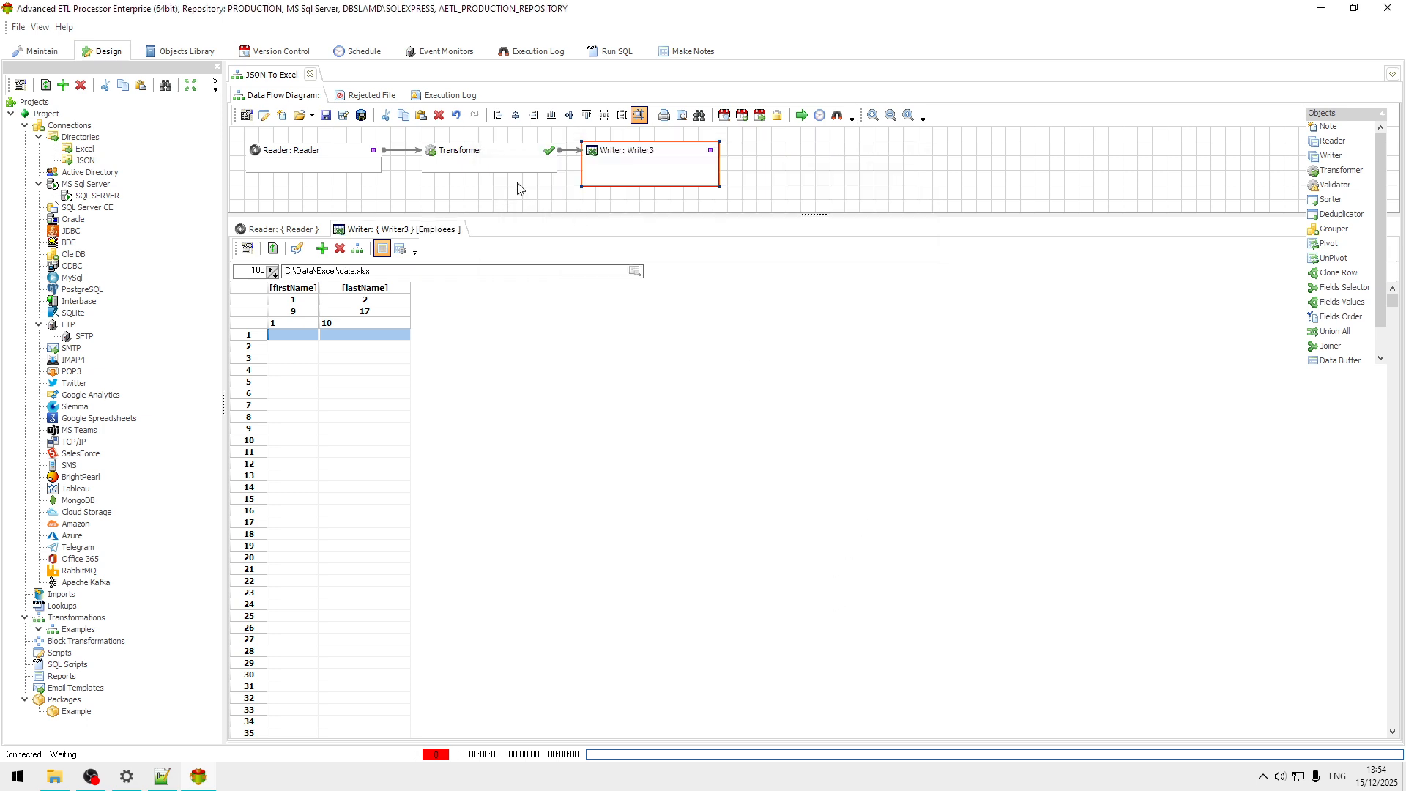
# - Map the Transformer's source firstName and lastName fields to the matching target fields and apply the mapping
pyautogui.doubleClick(509, 153)
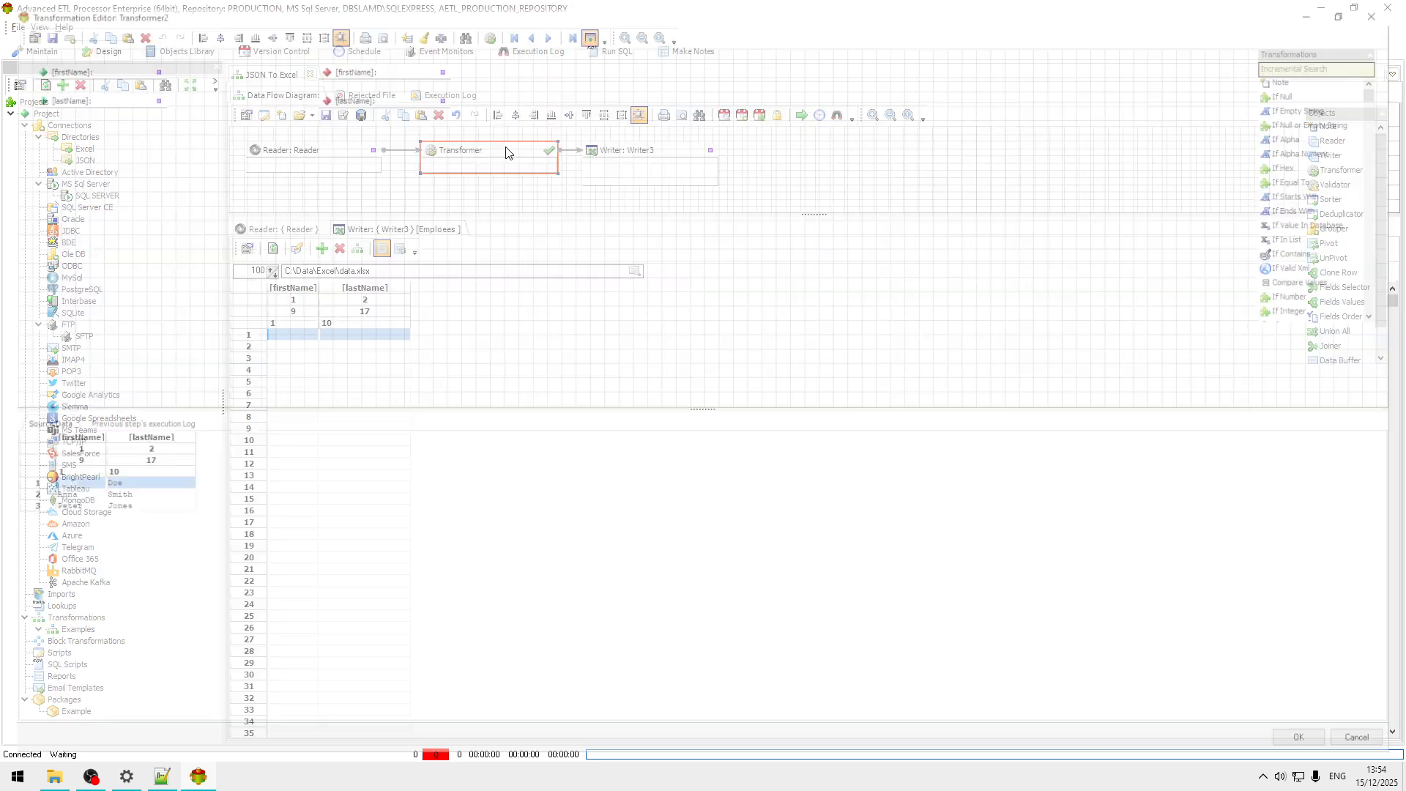
pyautogui.moveTo(145, 94); pyautogui.dragTo(313, 95)
pyautogui.moveTo(146, 67); pyautogui.dragTo(321, 72)
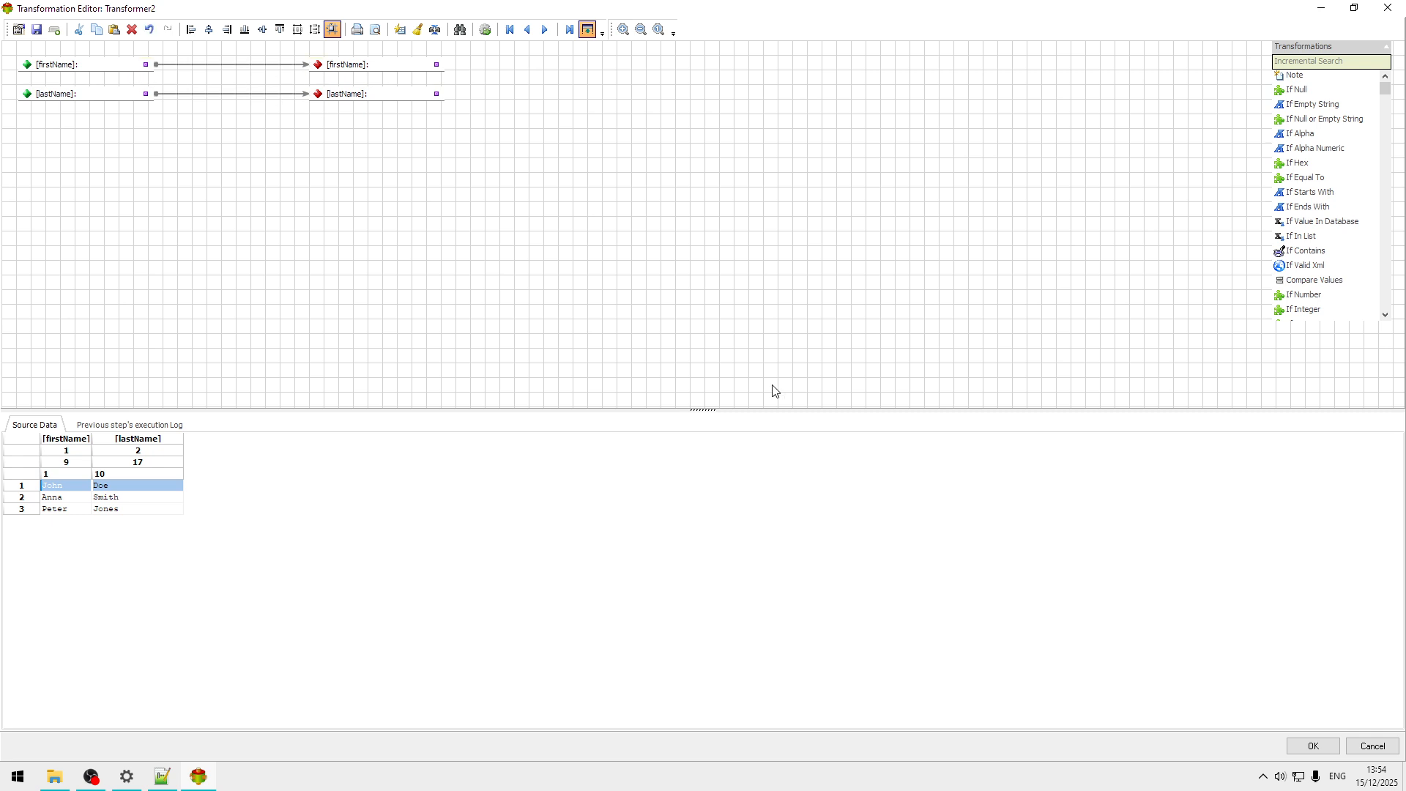
pyautogui.click(1327, 748)
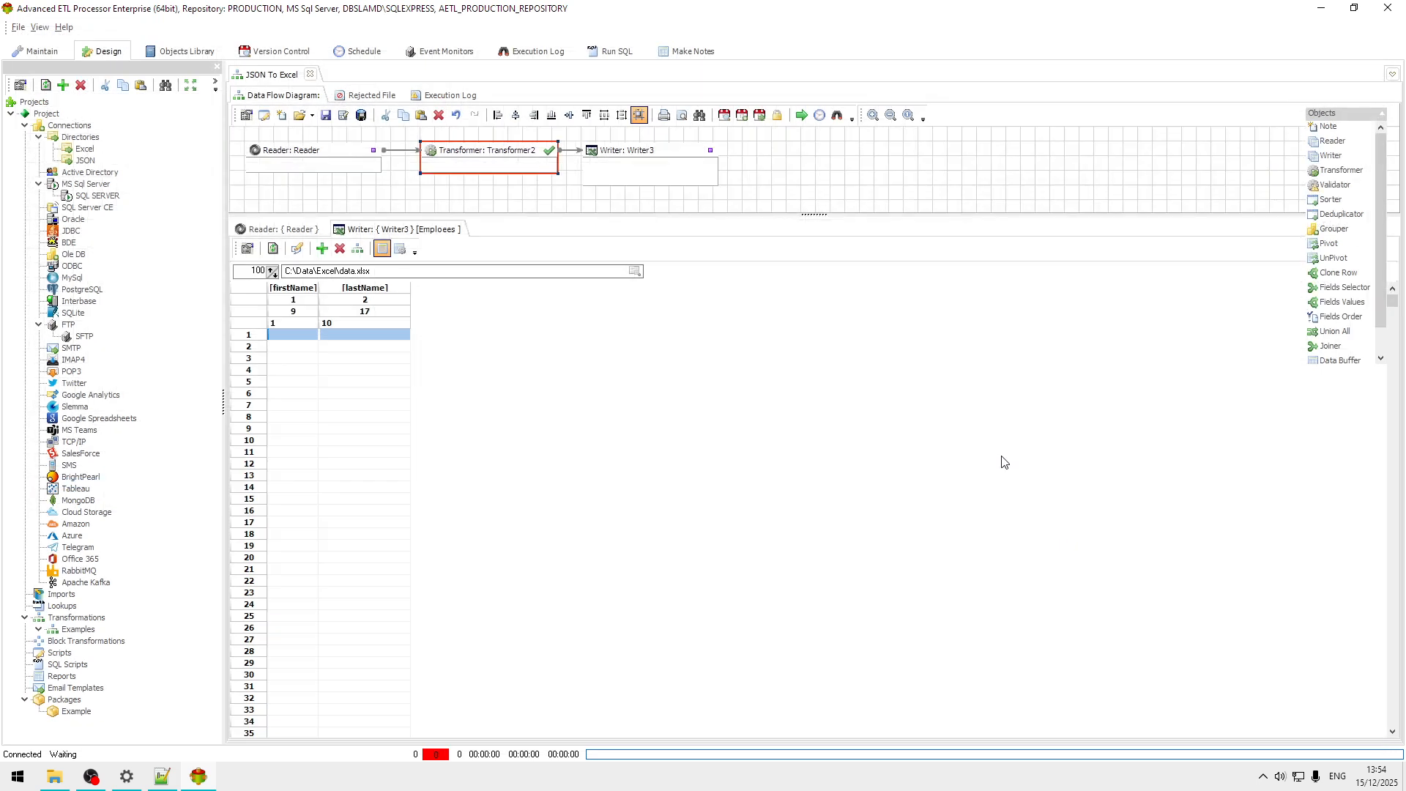
# - Run the JSON To Excel transformation, dismiss its execution log and reload the Writer's data preview to check the output rows
pyautogui.click(805, 116)
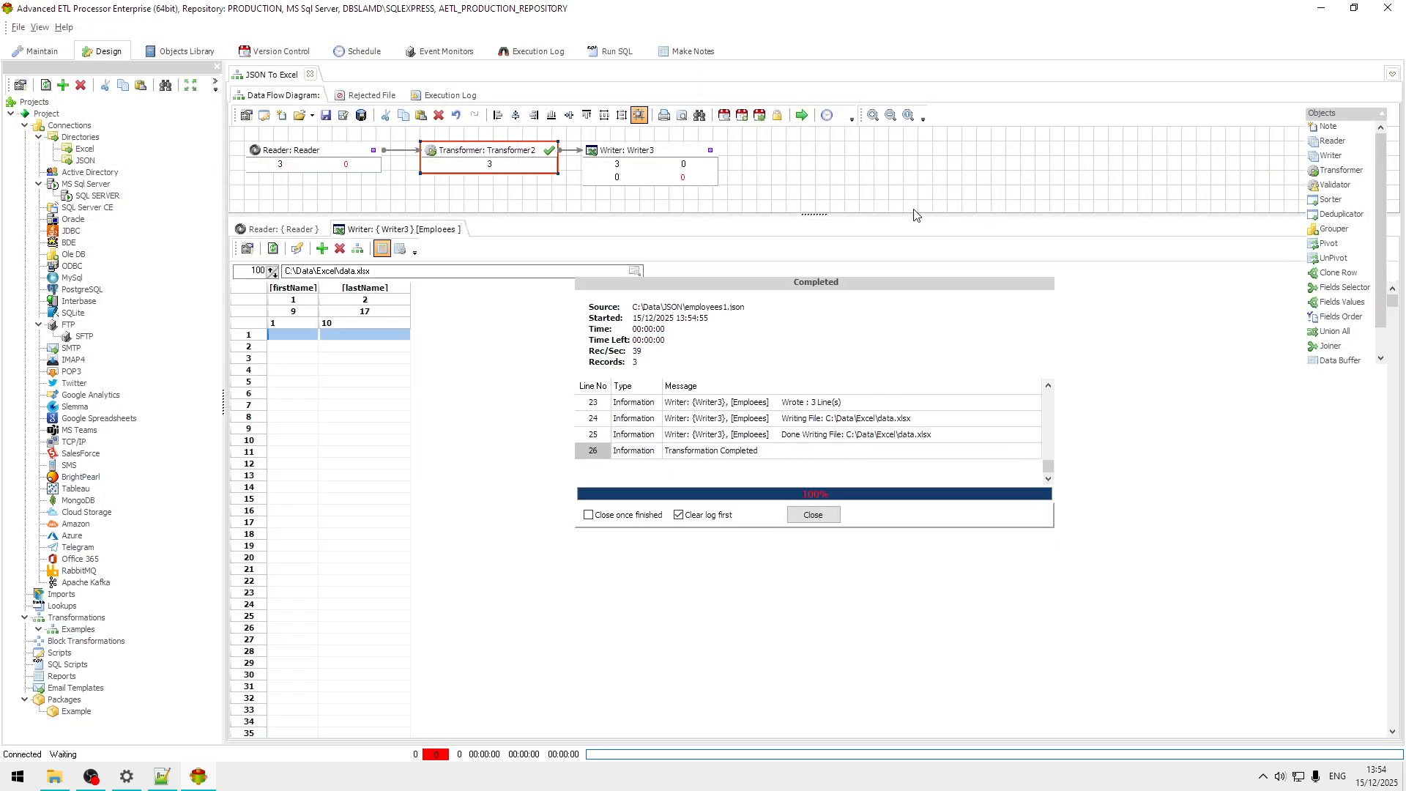
pyautogui.click(813, 514)
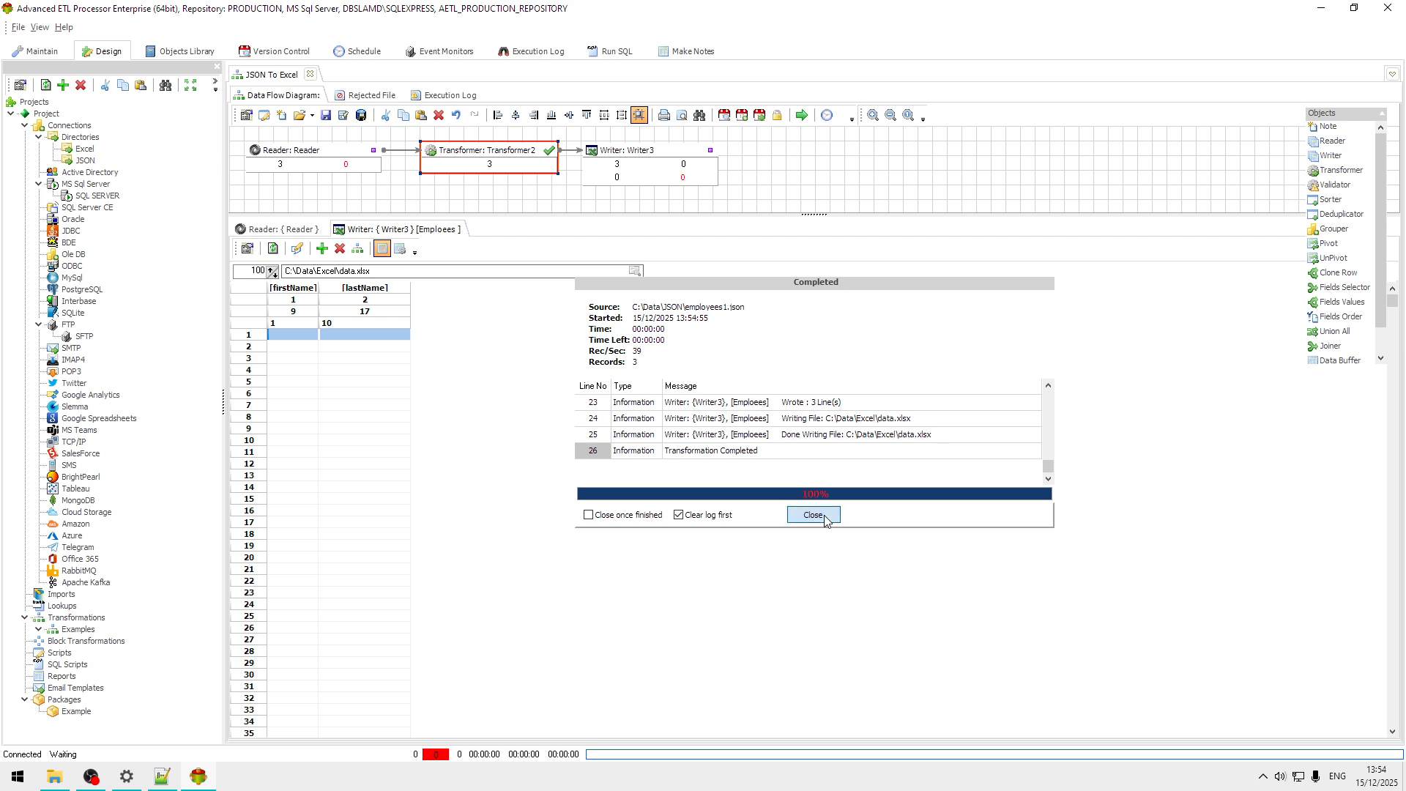
pyautogui.click(272, 249)
pyautogui.click(366, 347)
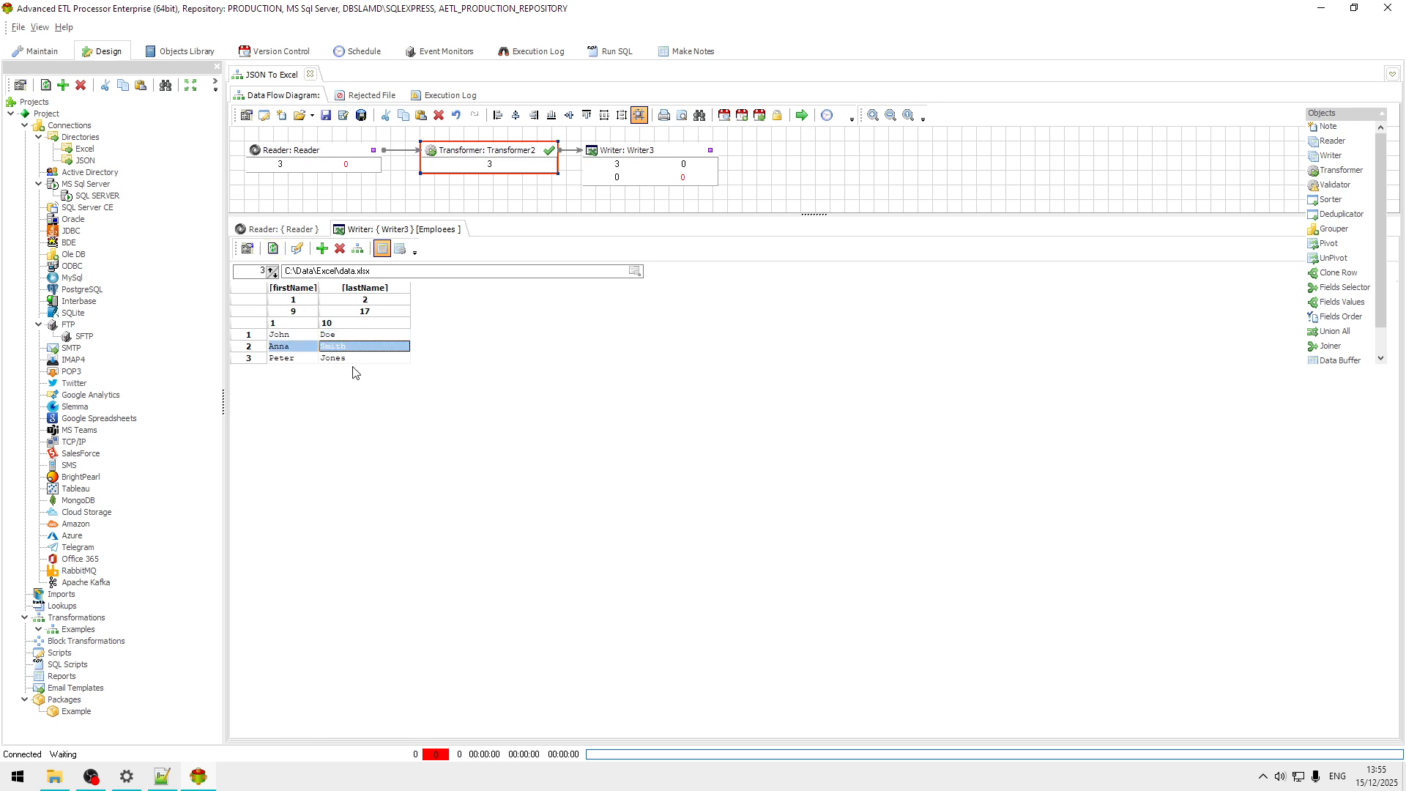
pyautogui.click(367, 337)
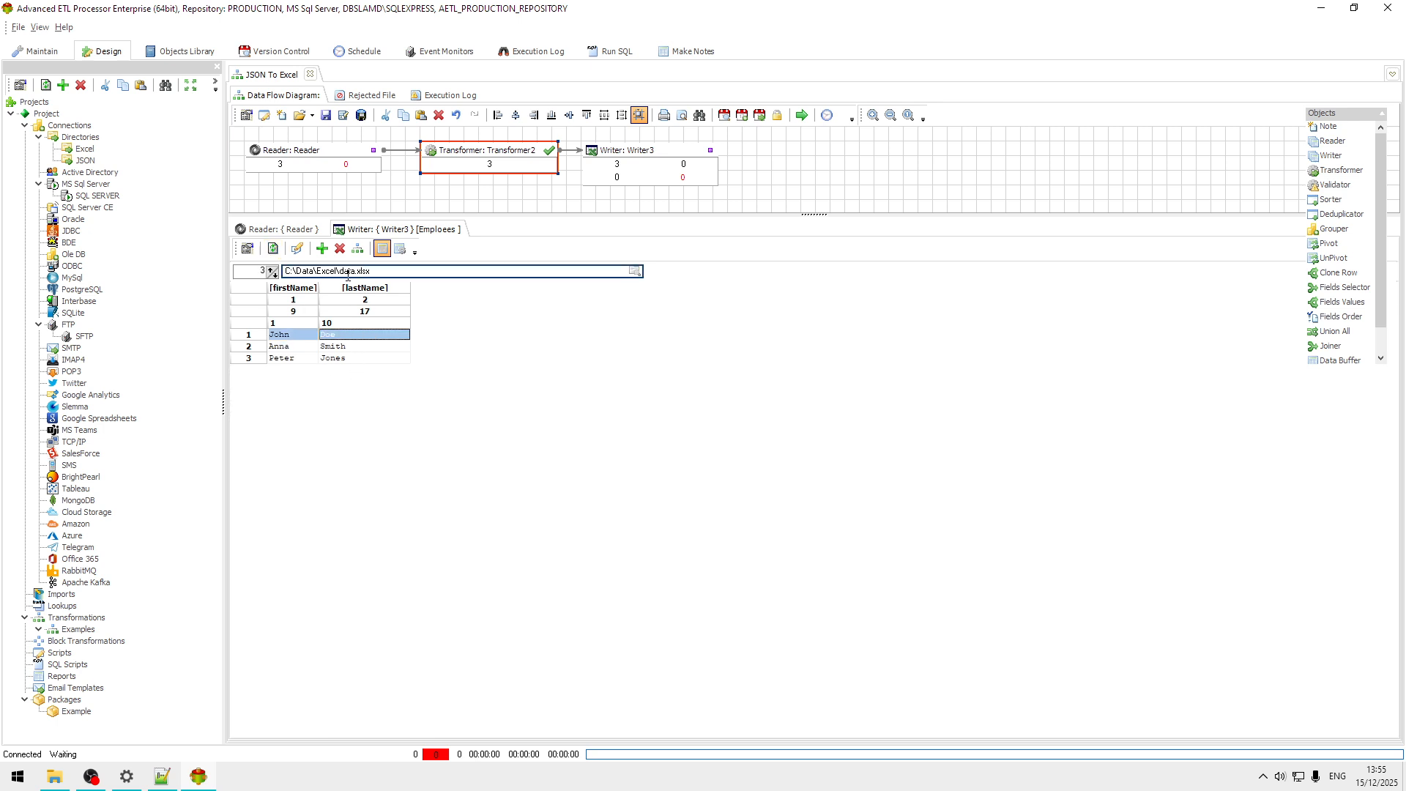
# - Open the output file data.xlsx in Microsoft Excel, examine the rows written to the Emploees sheet, and close the workbook
pyautogui.click(297, 250)
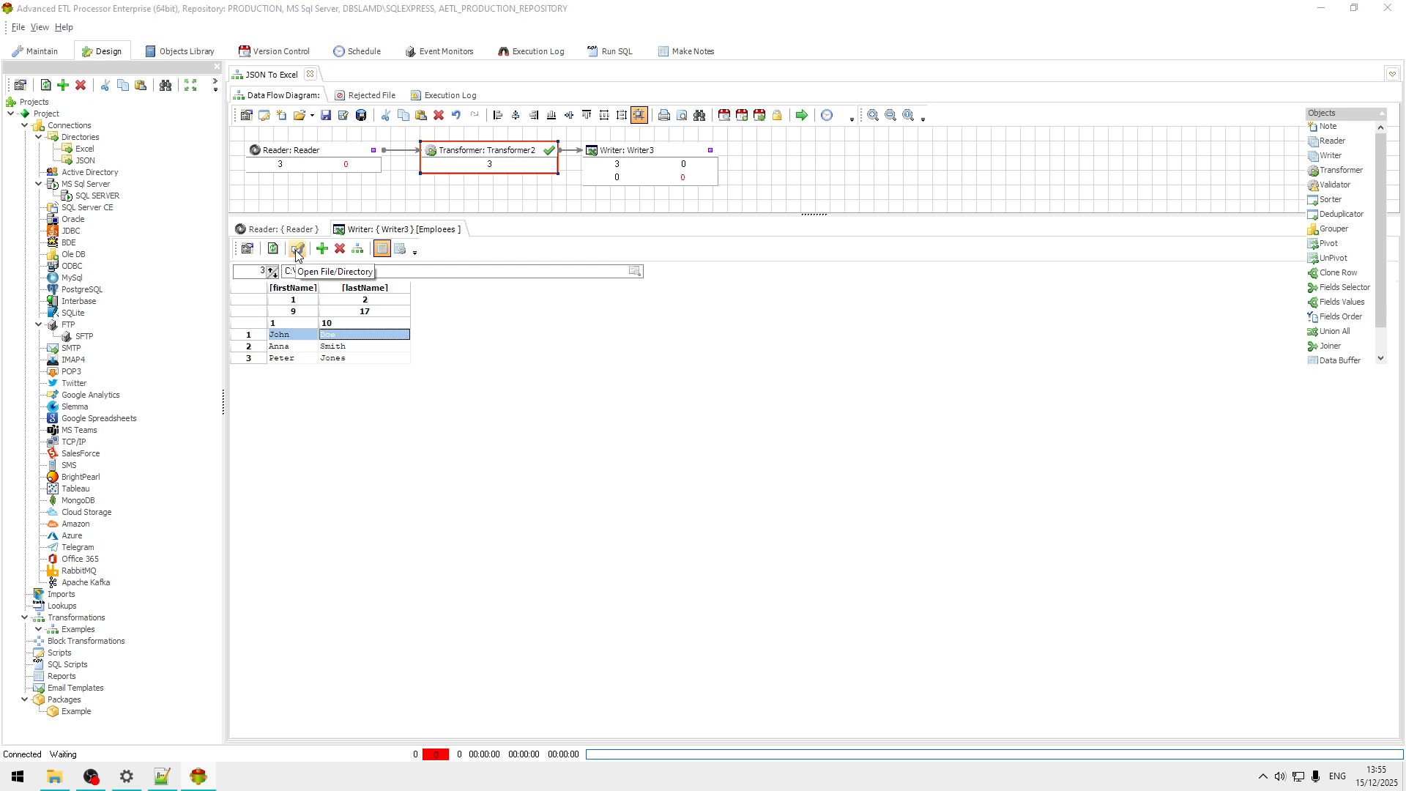
pyautogui.click(734, 354)
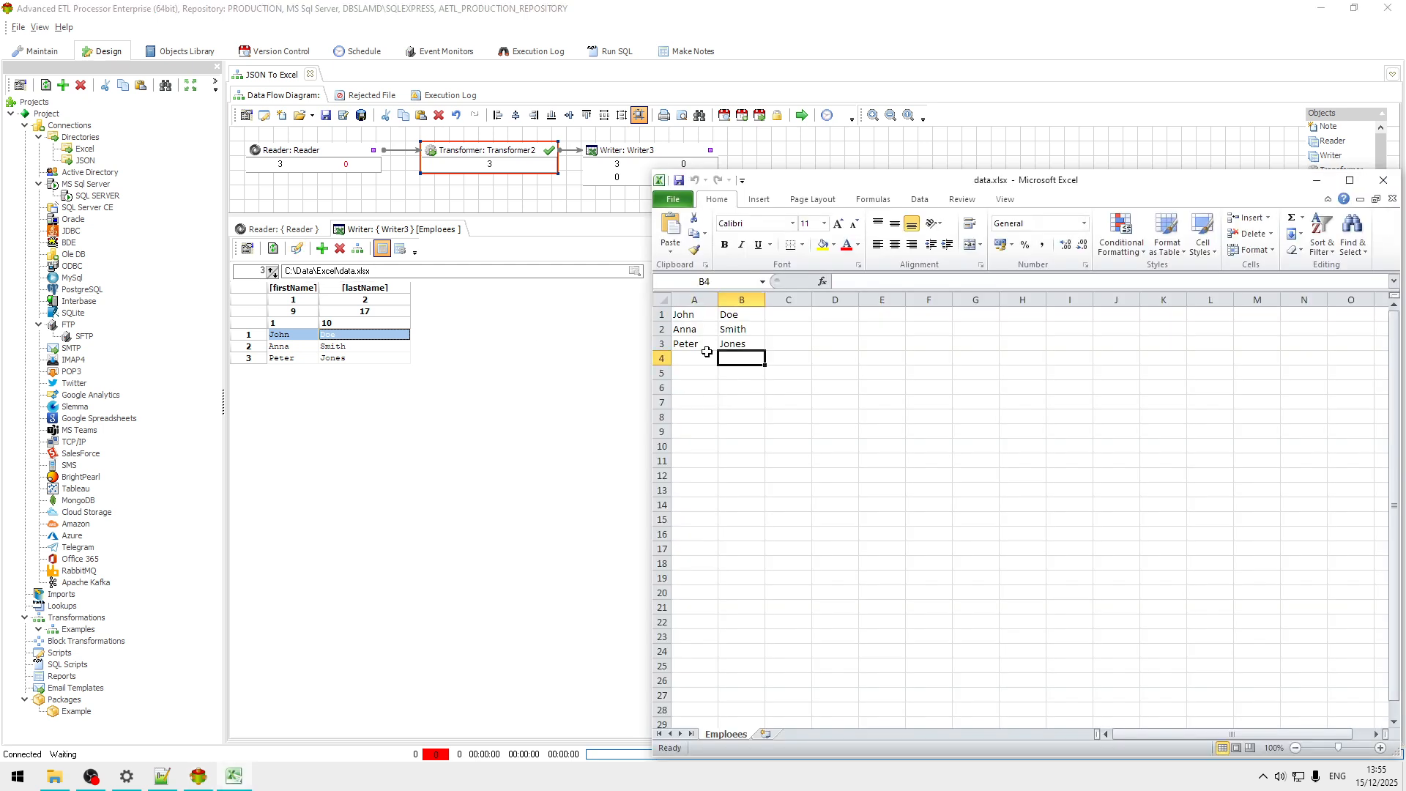
pyautogui.moveTo(681, 315); pyautogui.dragTo(753, 344)
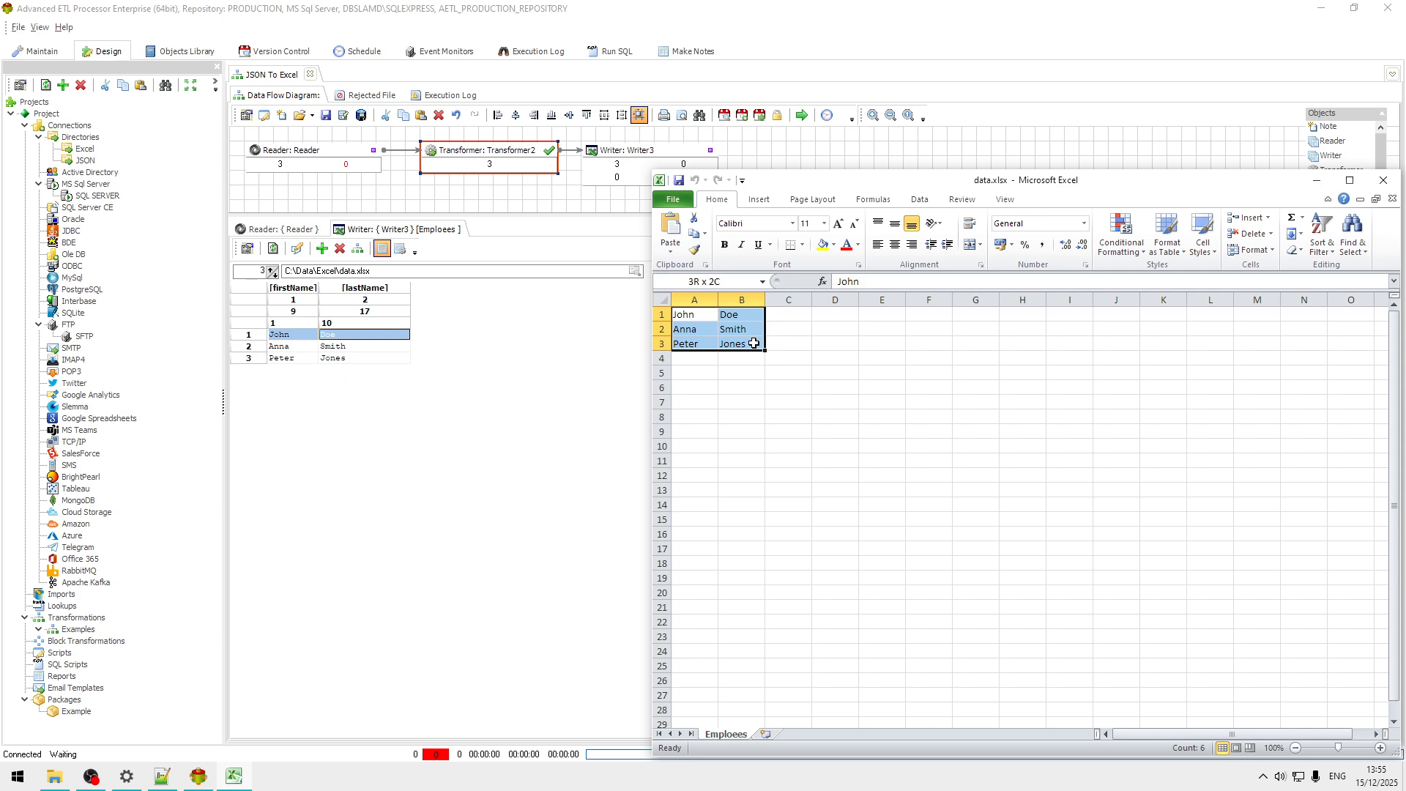
pyautogui.moveTo(942, 187); pyautogui.dragTo(518, 217)
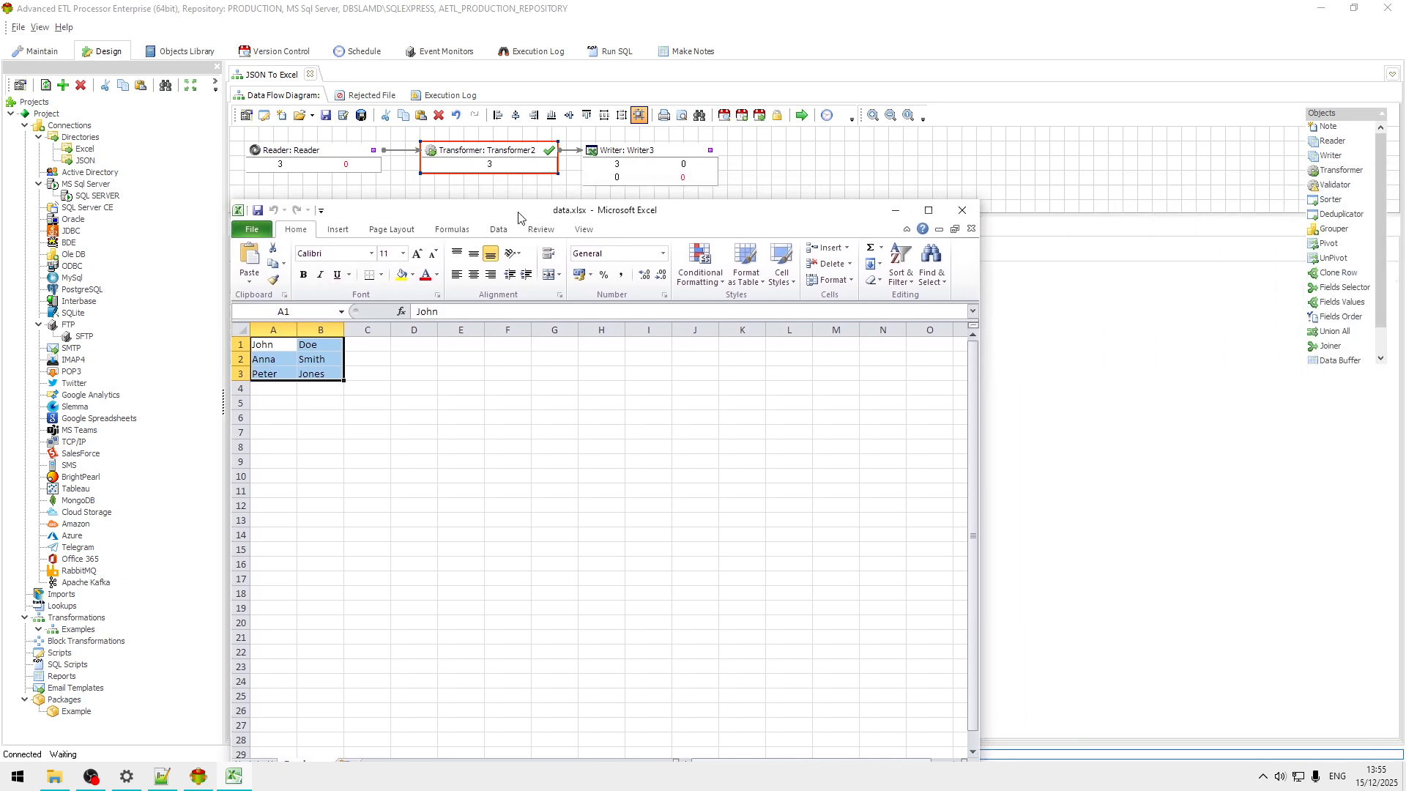
pyautogui.click(445, 430)
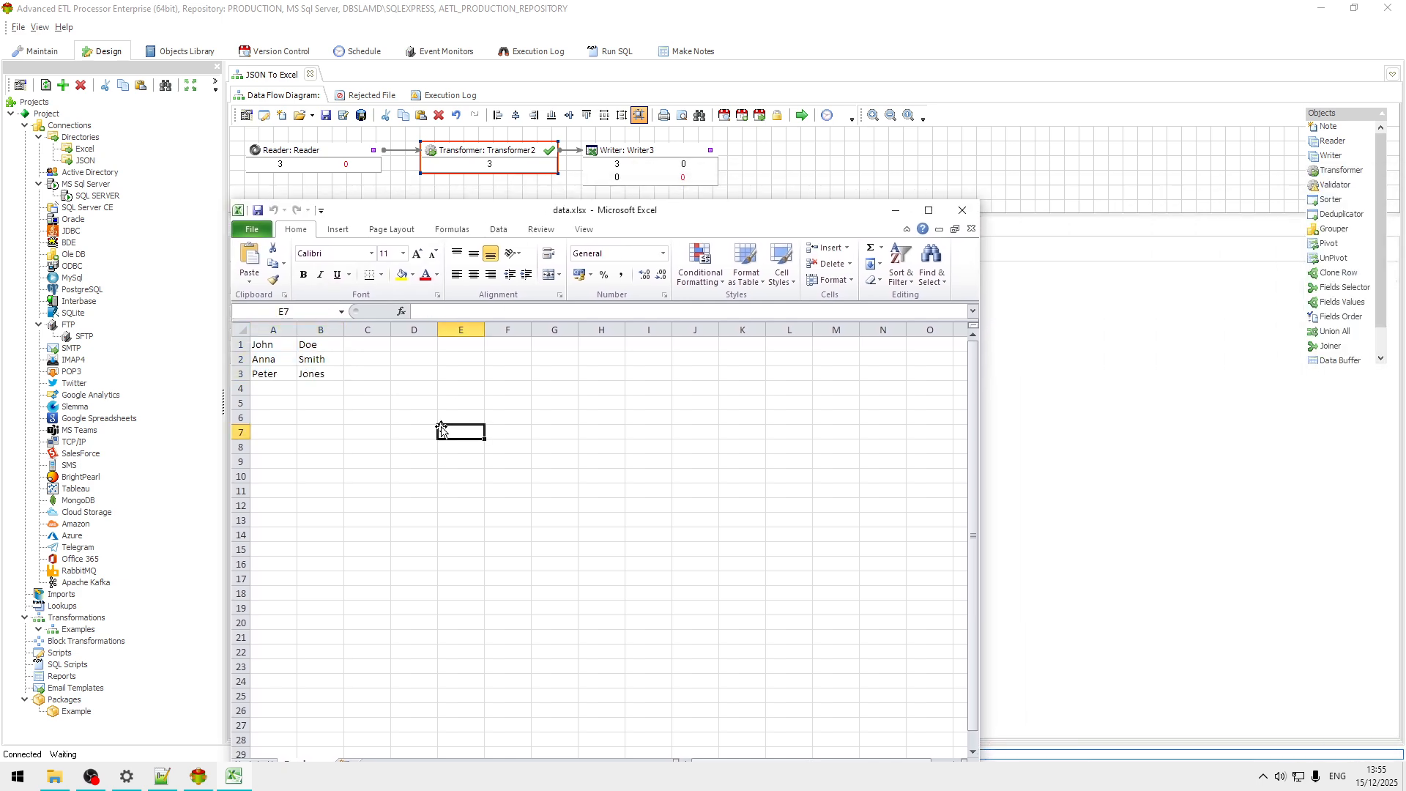
pyautogui.click(967, 215)
# - Enable the Create Header option in the Writer's Excel file properties and apply the change
pyautogui.click(667, 153)
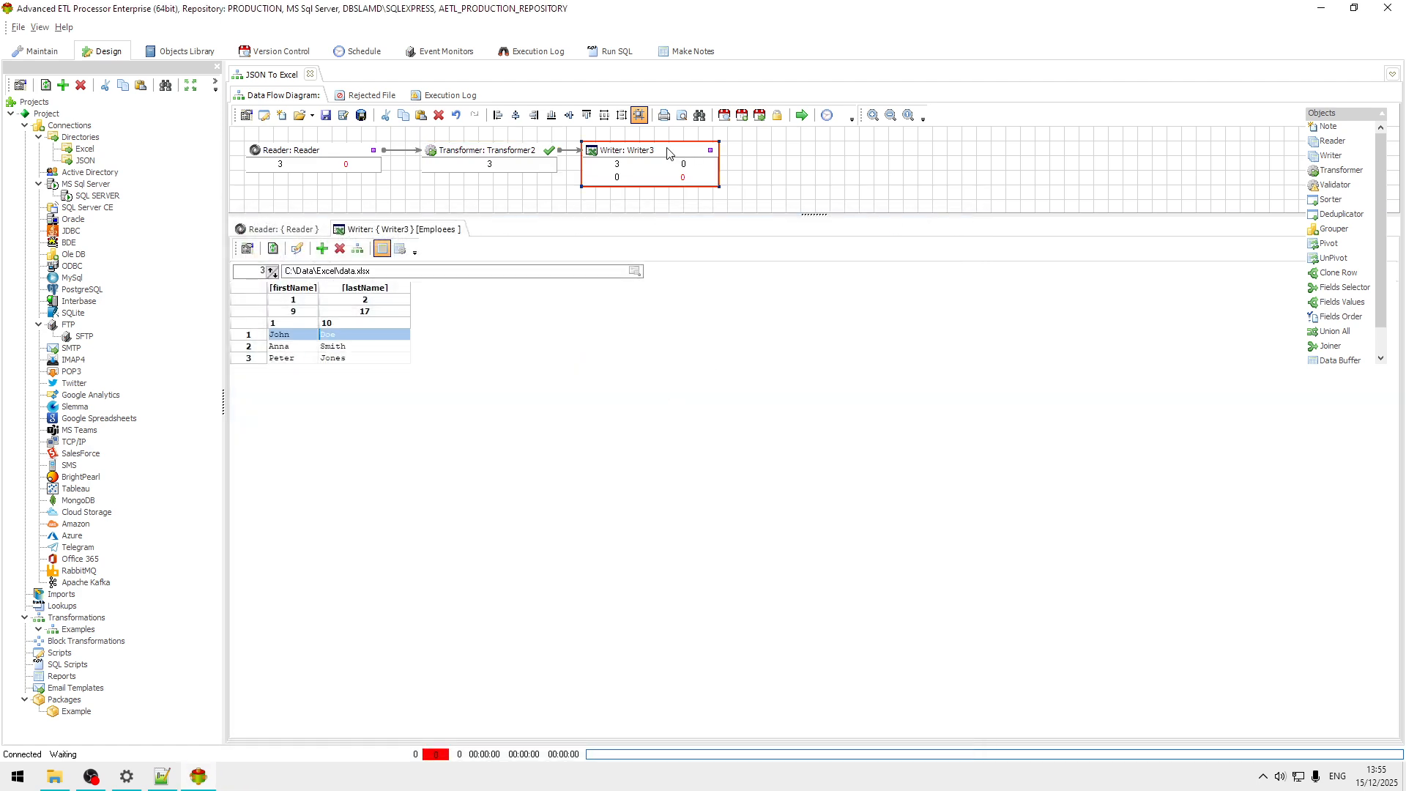
pyautogui.doubleClick(668, 153)
pyautogui.click(573, 172)
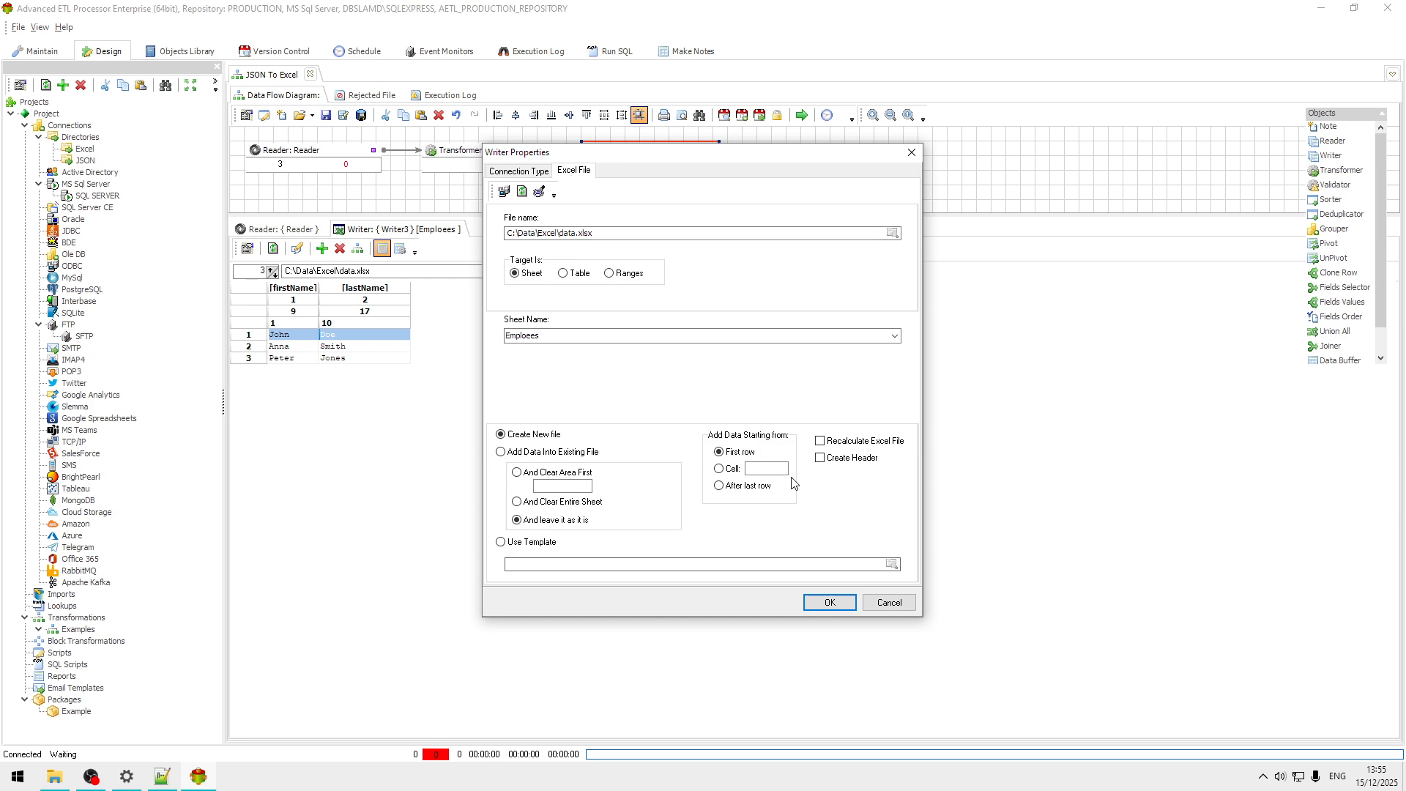
pyautogui.click(870, 459)
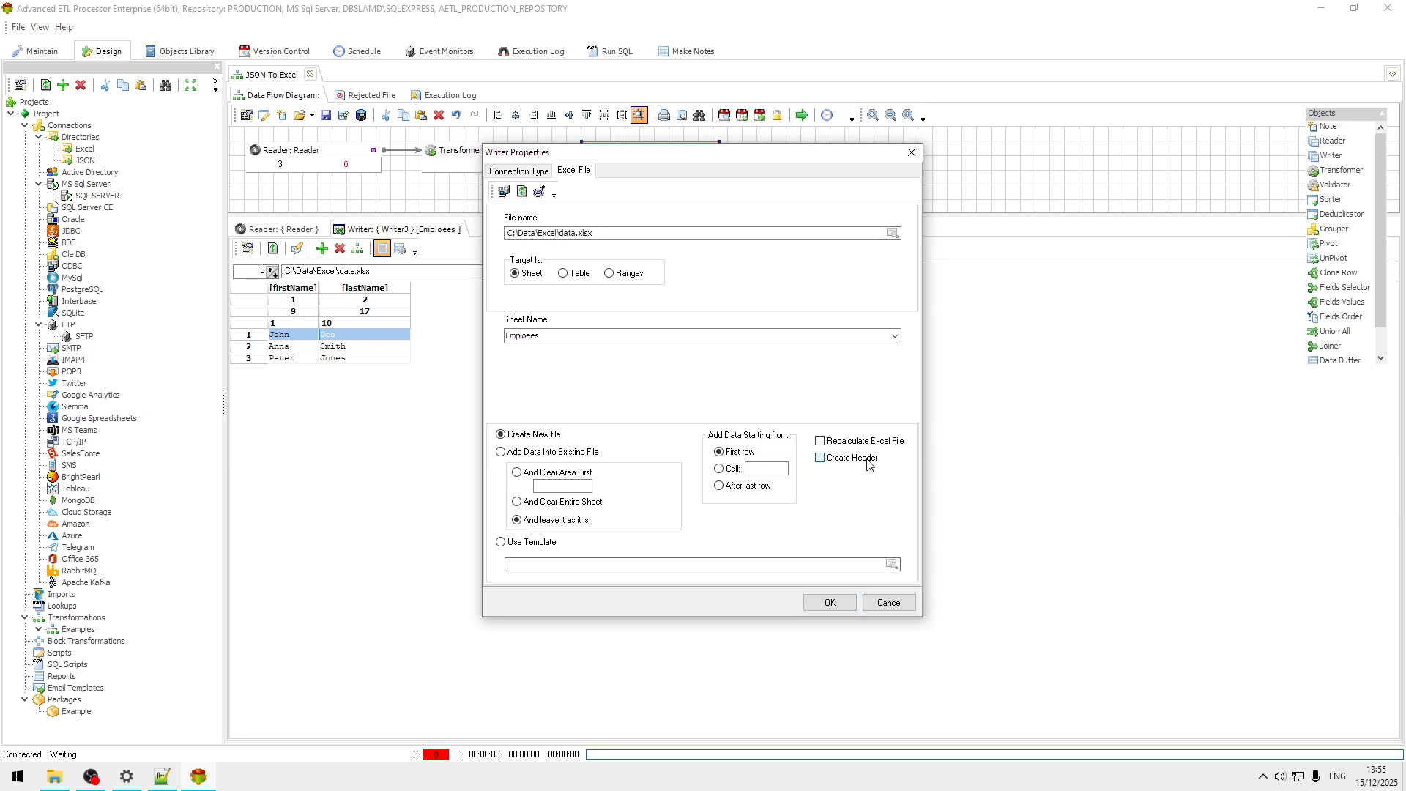
pyautogui.click(830, 603)
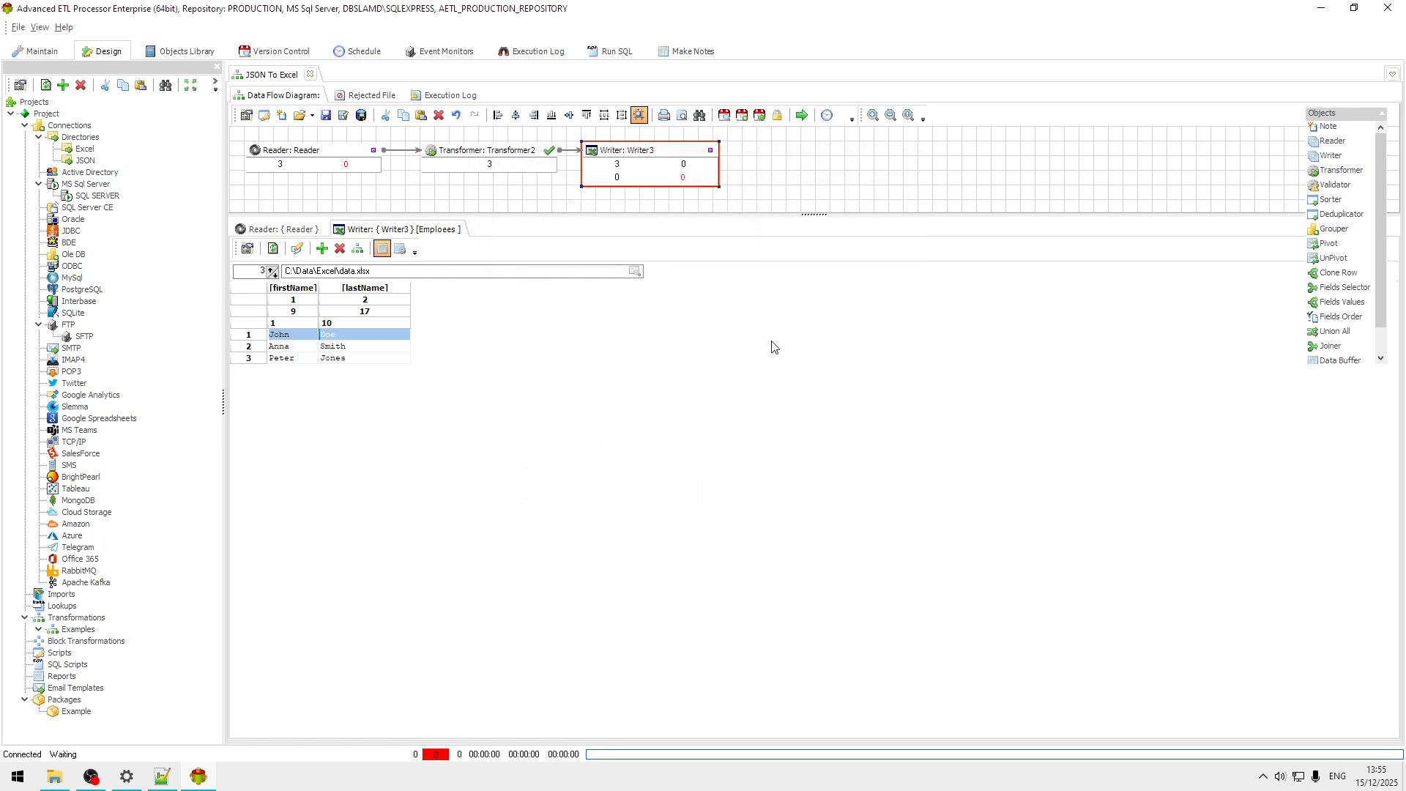
# - Rerun the transformation with the header option enabled, dismiss its log and refresh the Writer's data preview
pyautogui.click(801, 115)
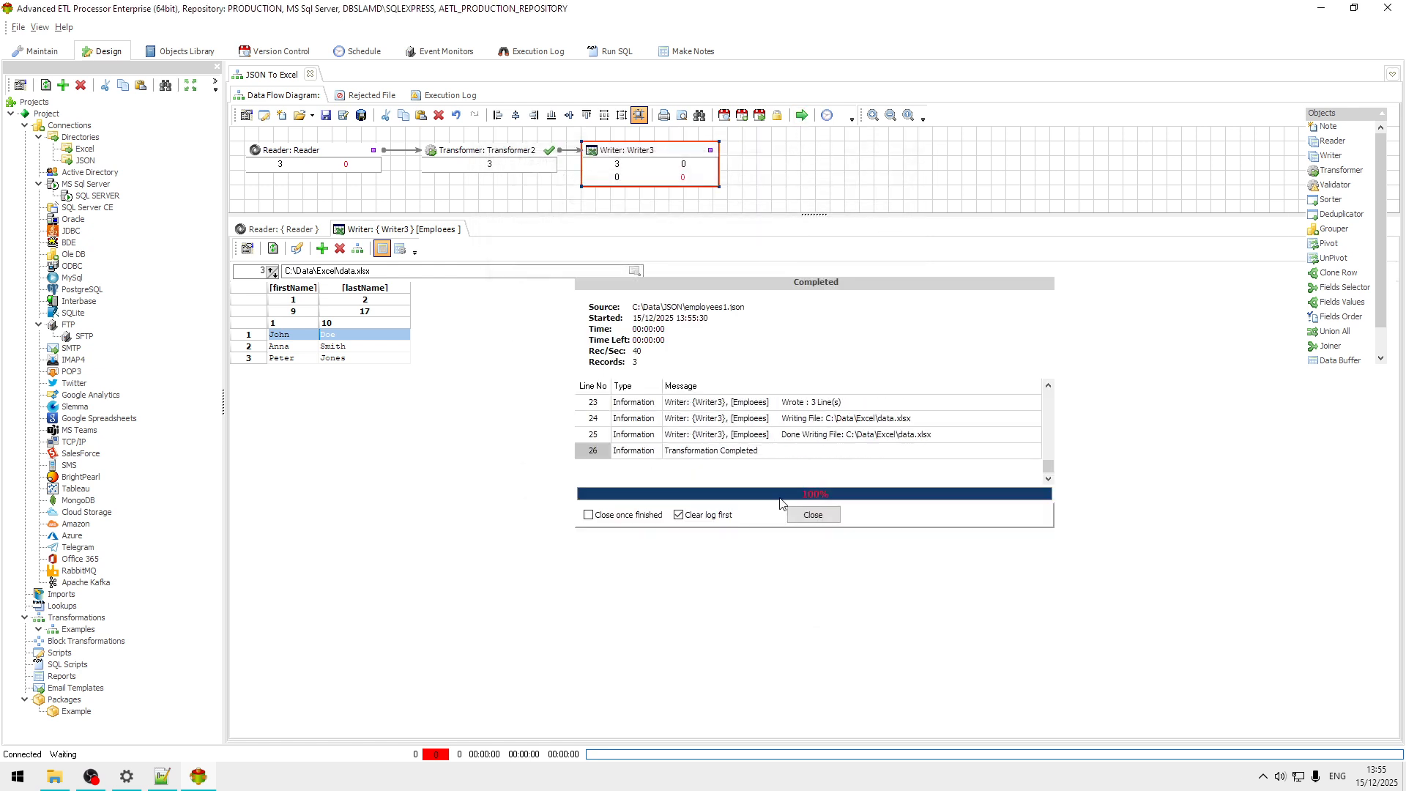
pyautogui.click(792, 515)
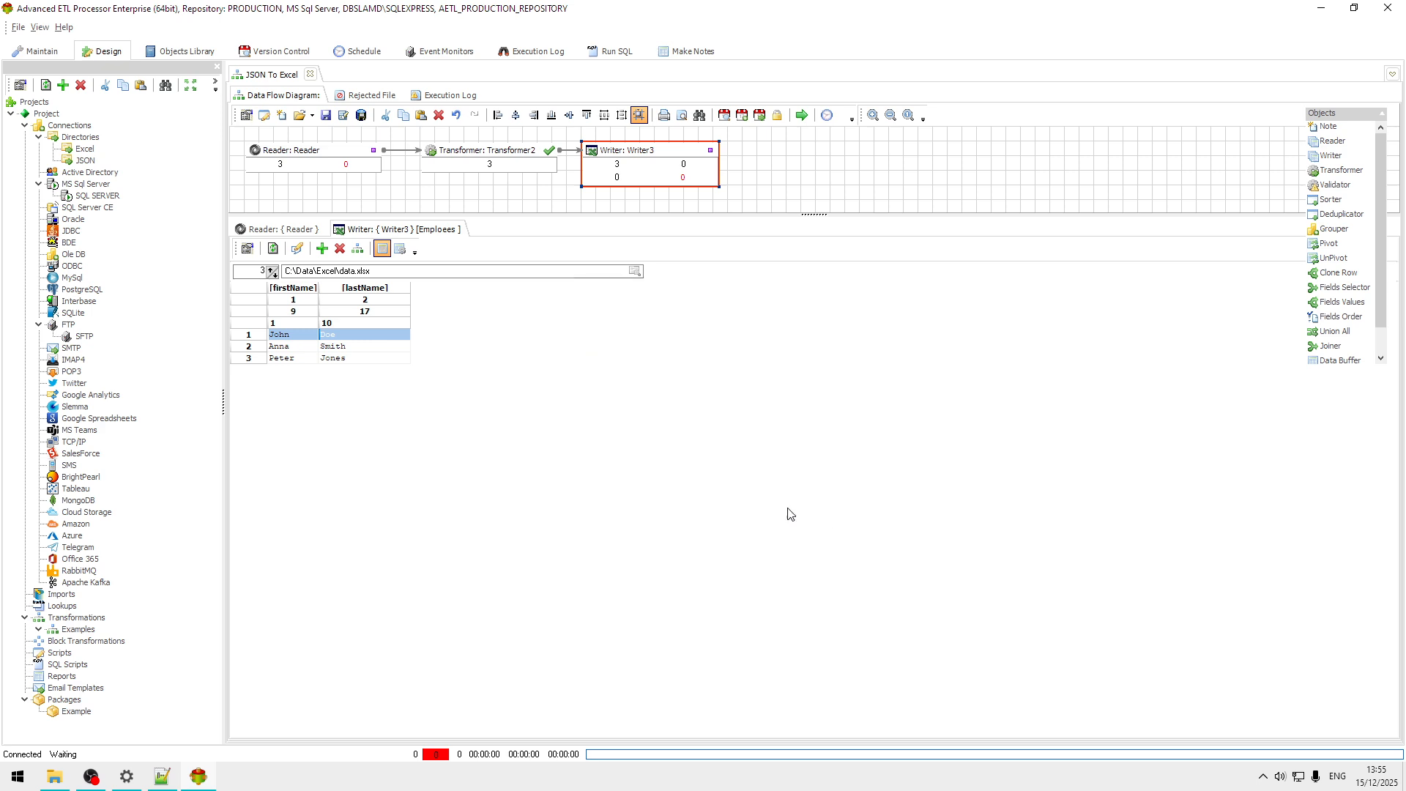
pyautogui.click(271, 268)
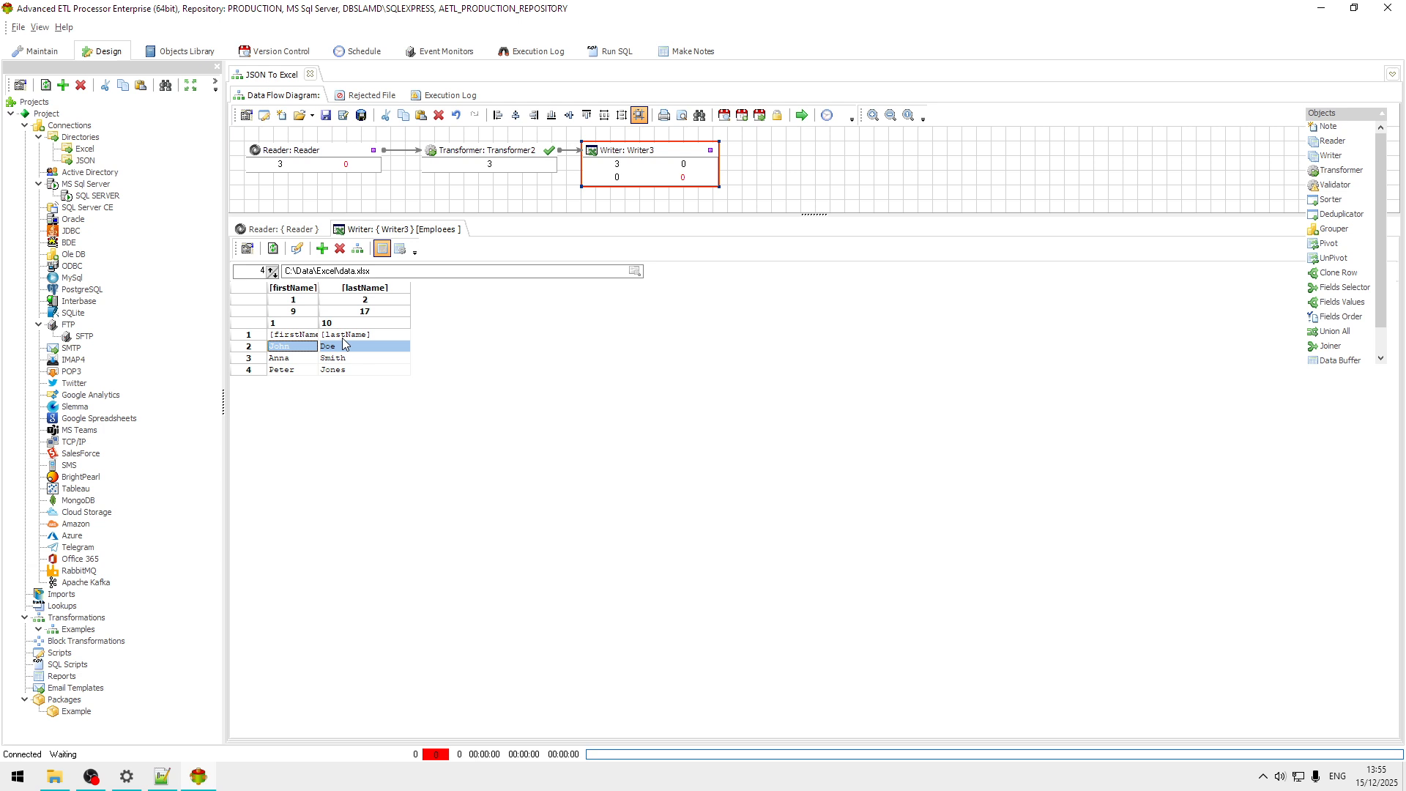